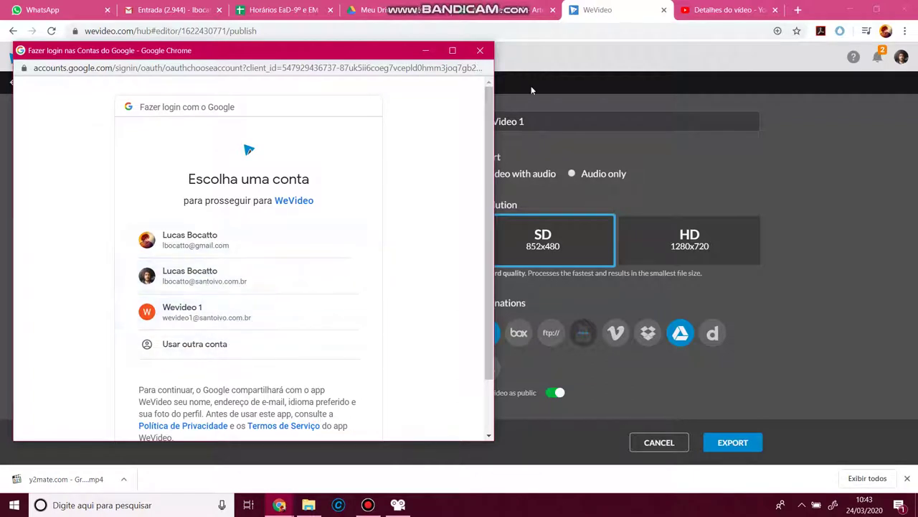
# Leave the export options without exporting and import the downloaded Green Screen Pigeons video into My media.
pyautogui.click(479, 51)
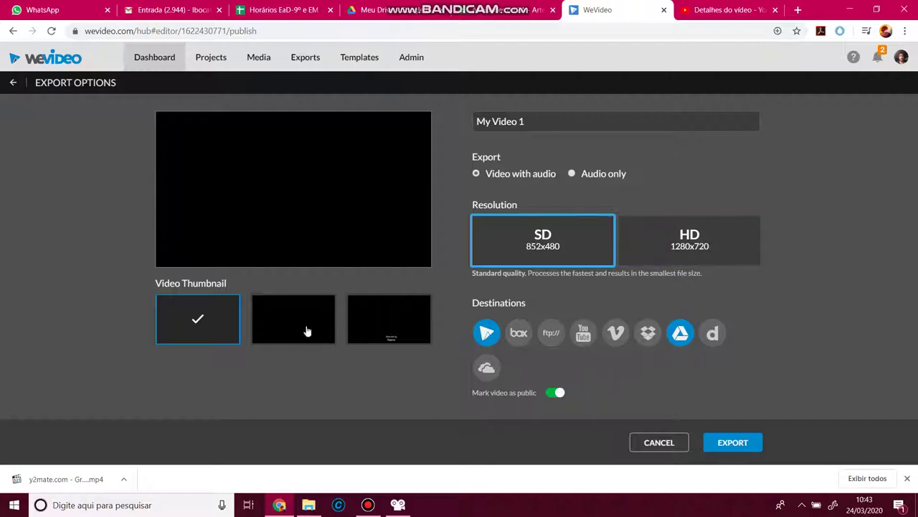
pyautogui.click(9, 84)
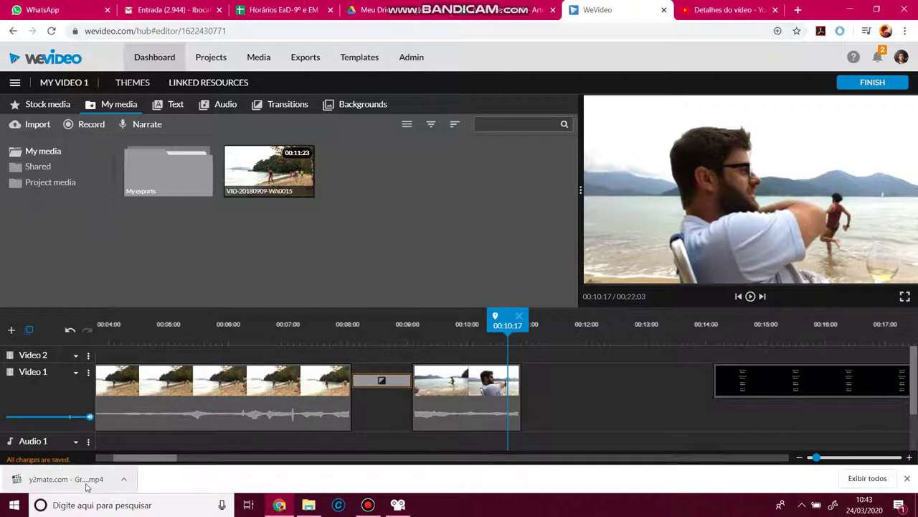
pyautogui.click(123, 478)
pyautogui.click(147, 437)
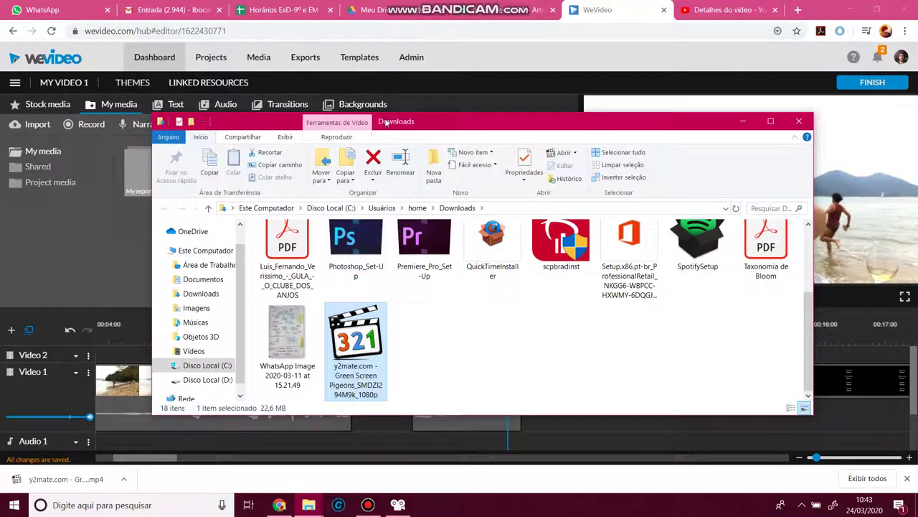
pyautogui.moveTo(445, 114); pyautogui.dragTo(800, 124)
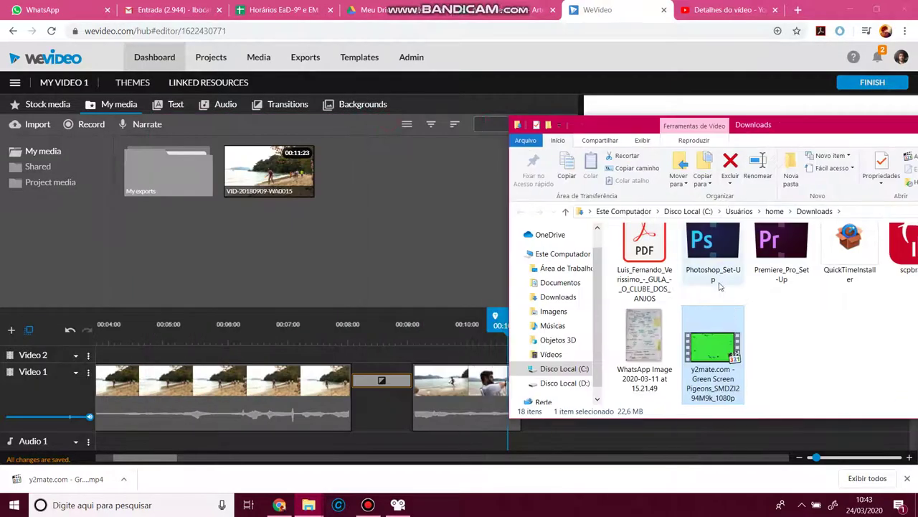
pyautogui.moveTo(713, 352); pyautogui.dragTo(404, 249)
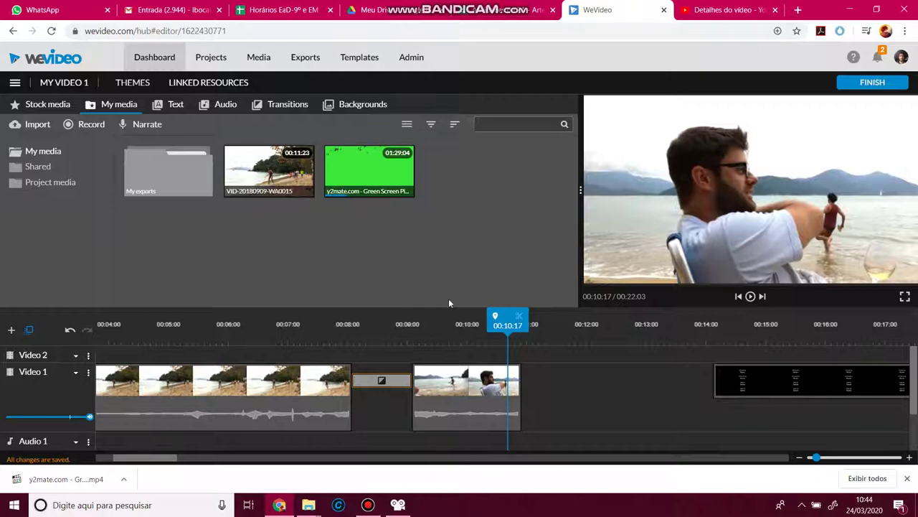
# Delete the transition between the two beach clips and move the end credits clip on Video 1 to start at 00:11:22.
pyautogui.click(383, 384)
pyautogui.press('Delete')
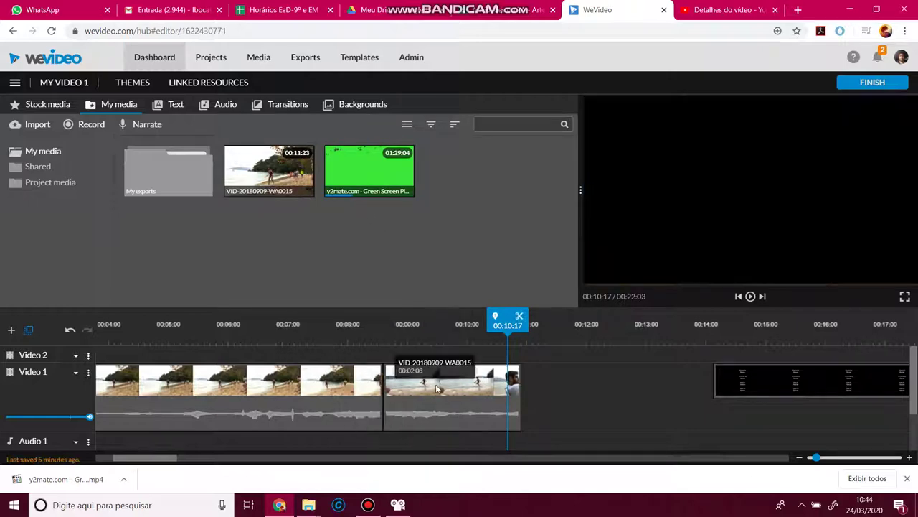
pyautogui.moveTo(769, 367); pyautogui.dragTo(636, 378)
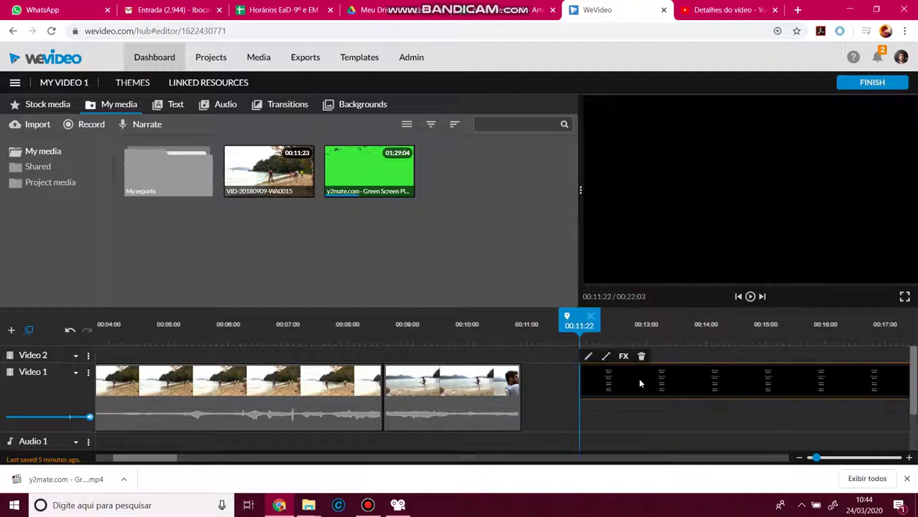
# Examine the second beach clip's volume, animation, color, speed and color keying settings, and leave the clip editor without saving.
pyautogui.click(476, 395)
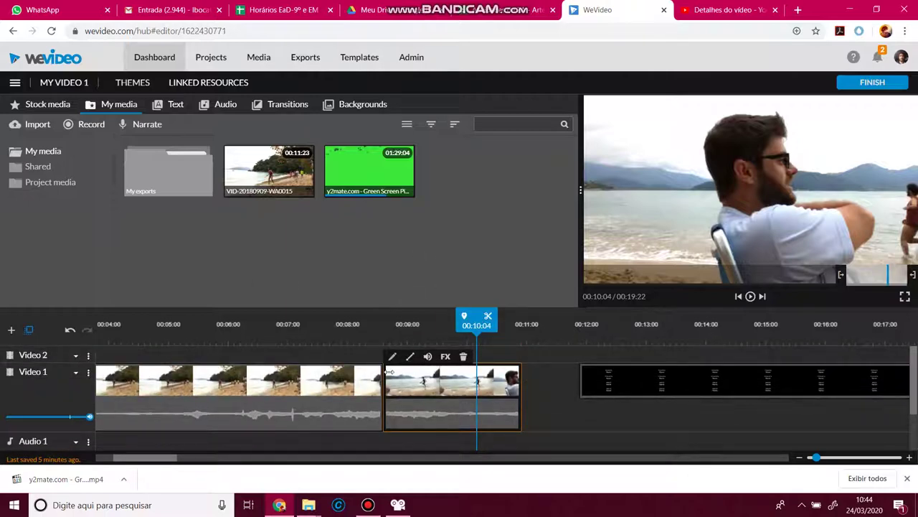
pyautogui.click(428, 357)
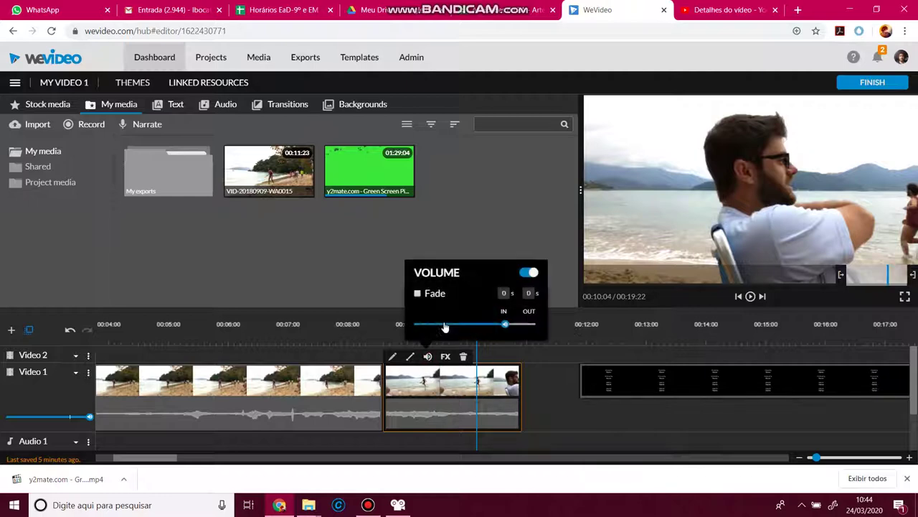
pyautogui.click(493, 254)
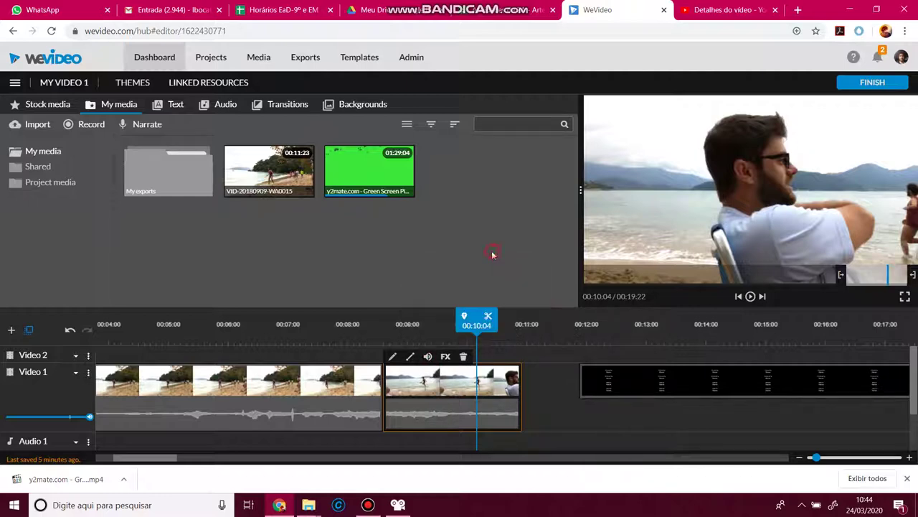
pyautogui.click(393, 357)
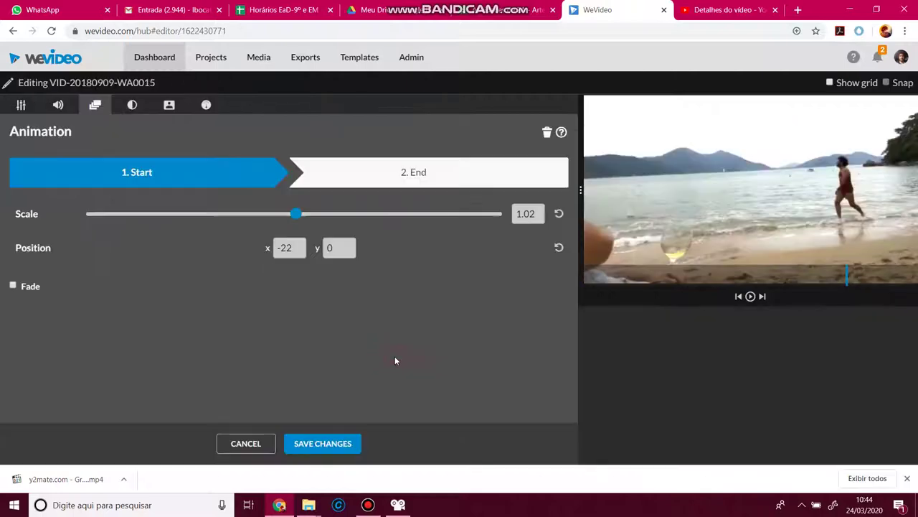
pyautogui.click(133, 106)
pyautogui.click(208, 106)
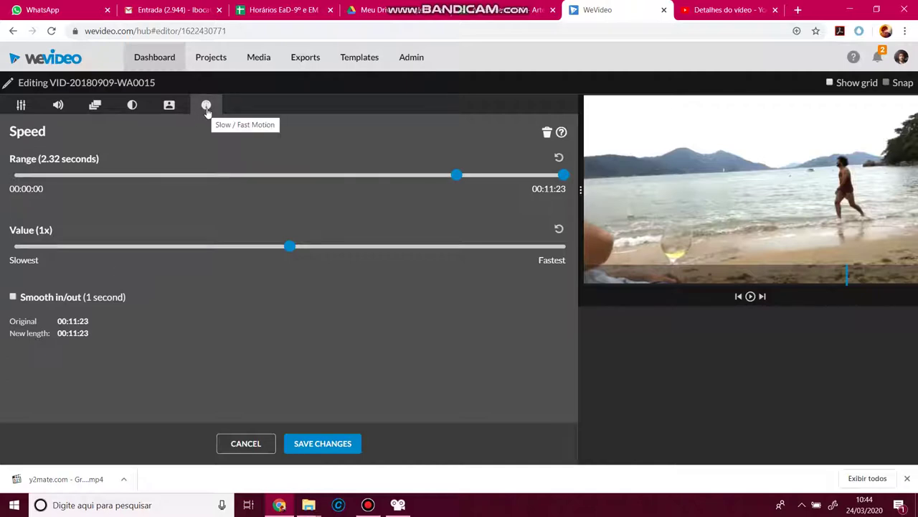
pyautogui.click(169, 108)
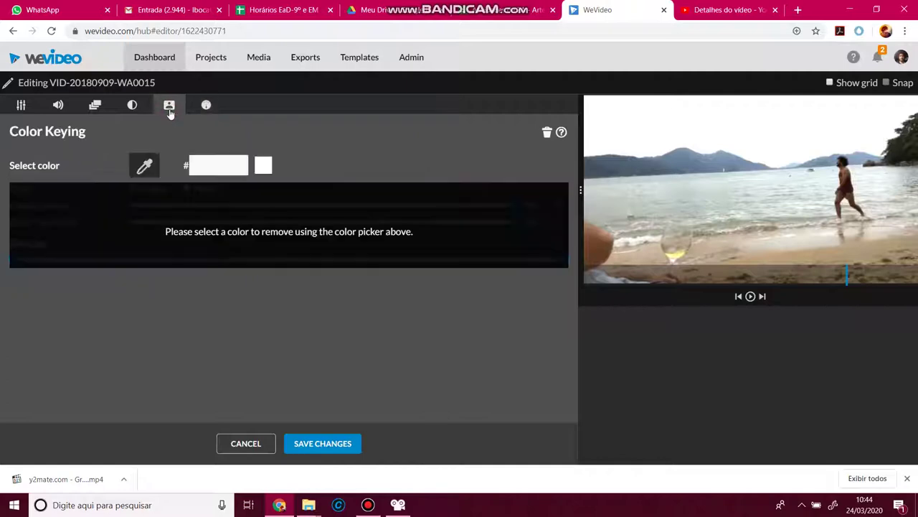
pyautogui.click(246, 444)
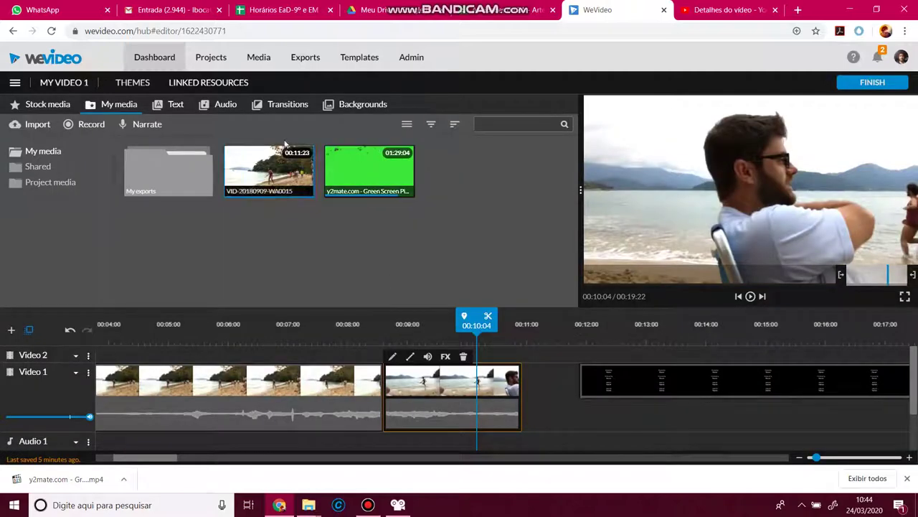
# Add the Slides - Title motion text to Video 2 at 00:03:20 and play it back.
pyautogui.click(176, 107)
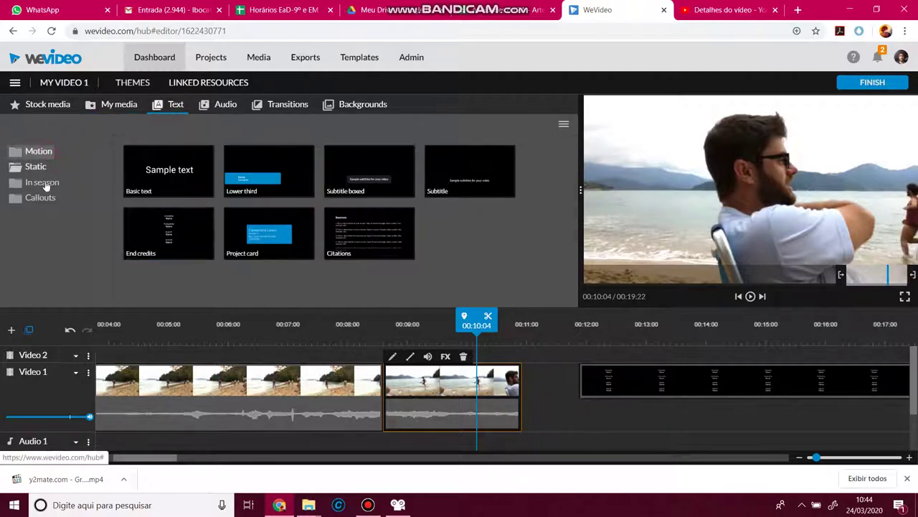
pyautogui.scroll(-2, 454, 253)
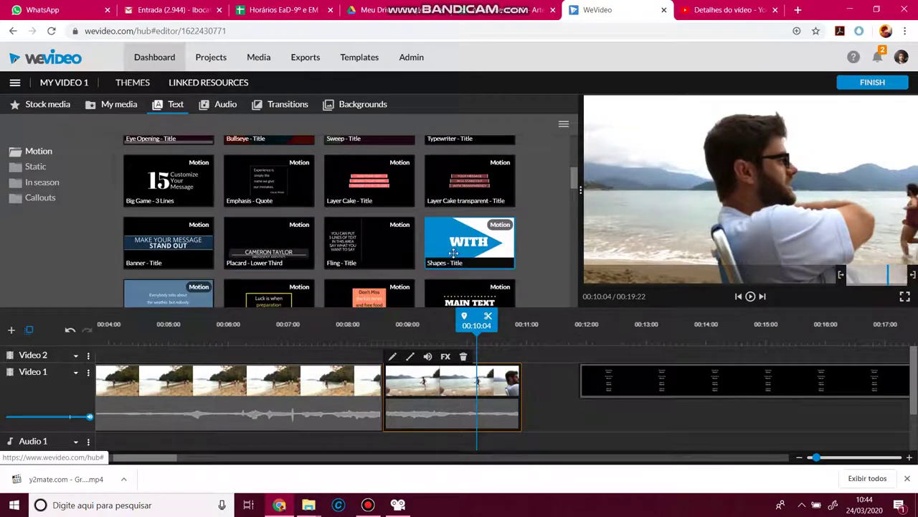
pyautogui.scroll(-5, 455, 253)
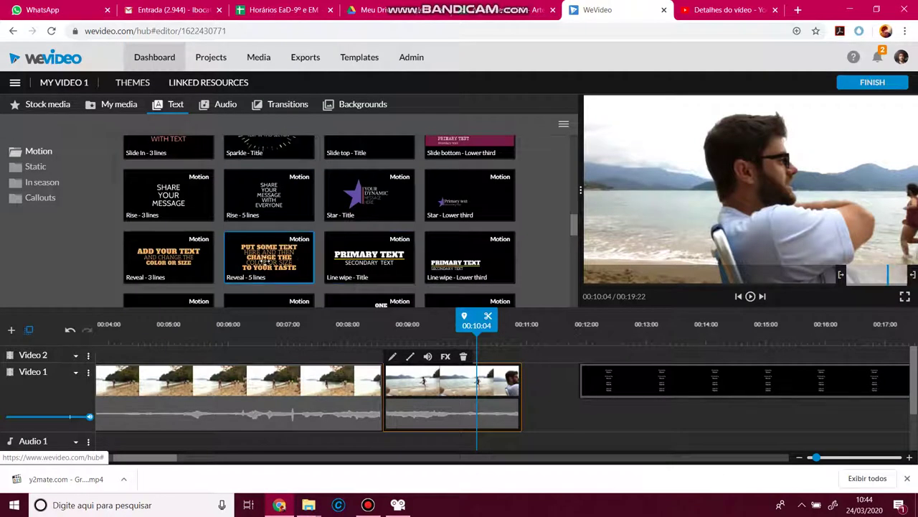
pyautogui.scroll(-2, 269, 258)
pyautogui.click(369, 259)
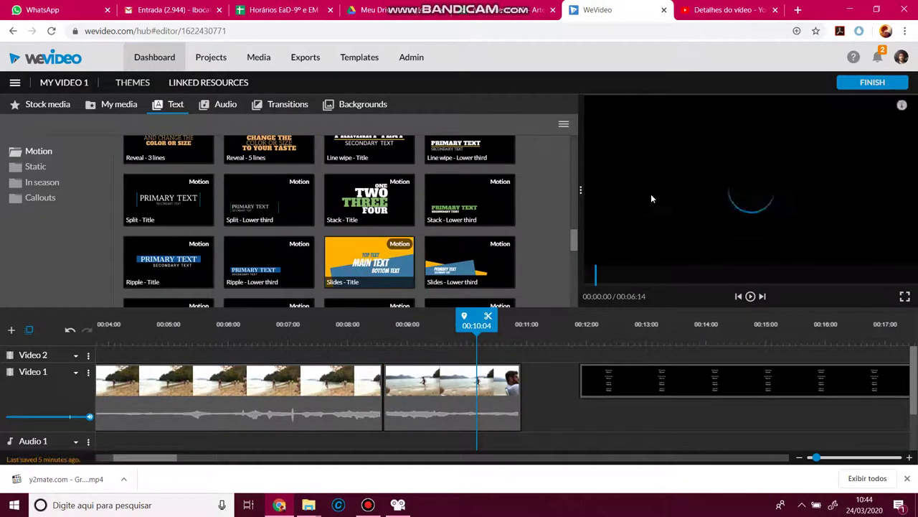
pyautogui.moveTo(382, 253); pyautogui.dragTo(118, 354)
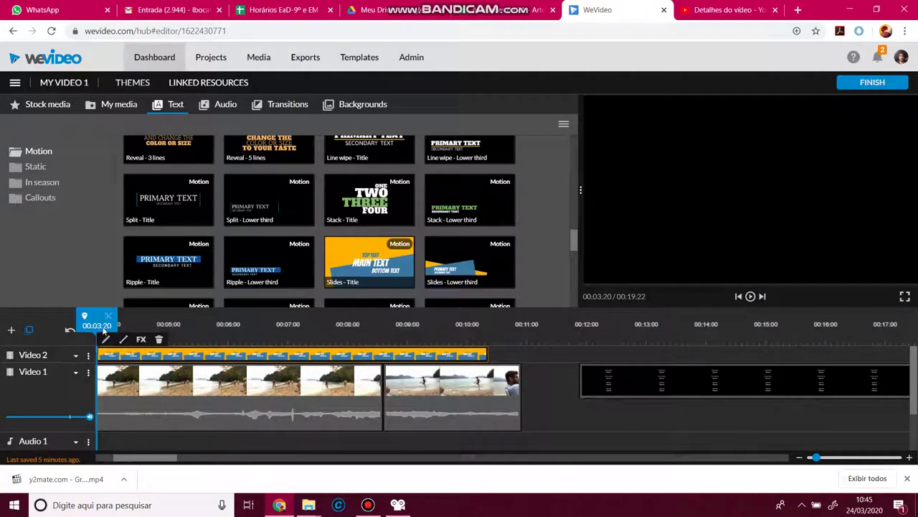
pyautogui.press('space')
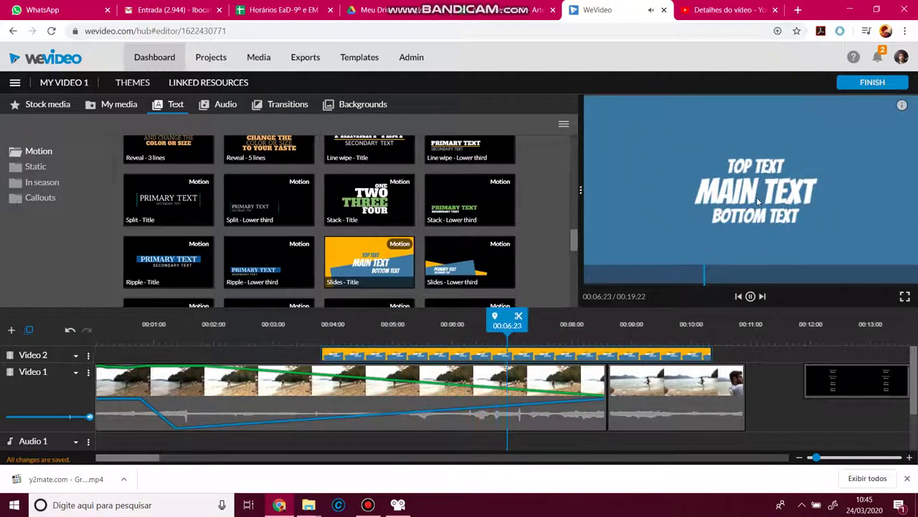
# Show the opacity curve on the title clip and increase the height of the Video 2 track.
pyautogui.click(471, 360)
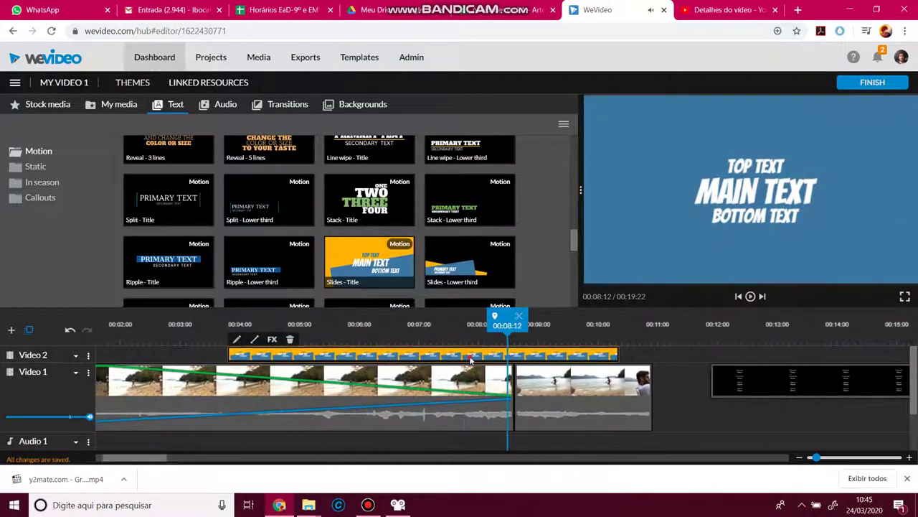
pyautogui.click(254, 342)
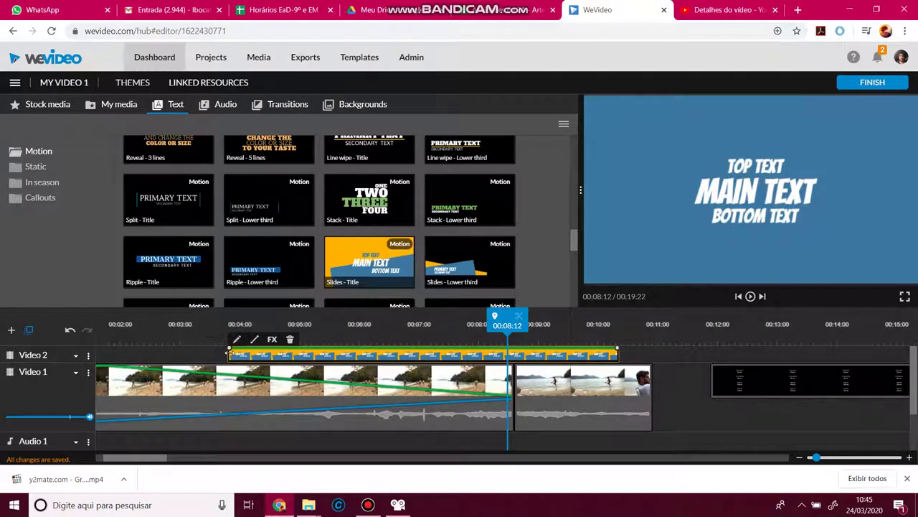
pyautogui.click(75, 356)
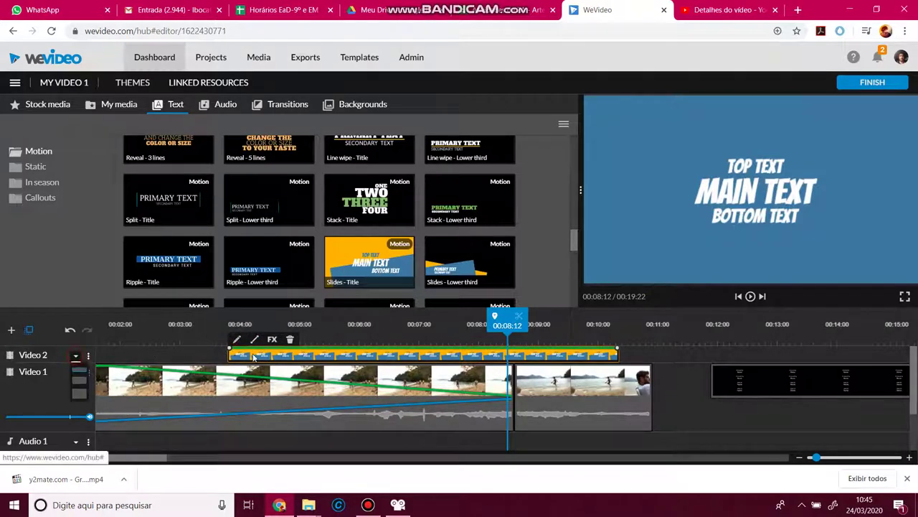
pyautogui.click(80, 383)
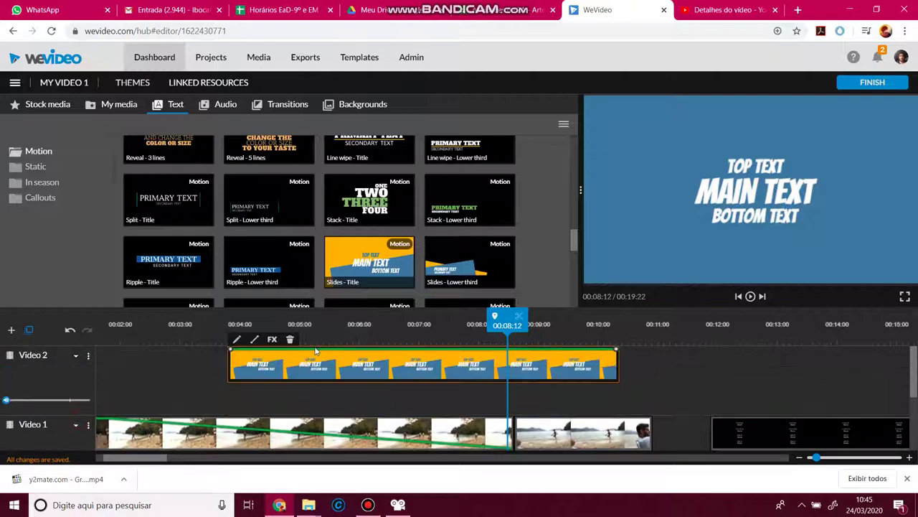
# Lower the title clip's opacity to about half from start to end using curve points, and play it from 00:04:01.
pyautogui.click(308, 364)
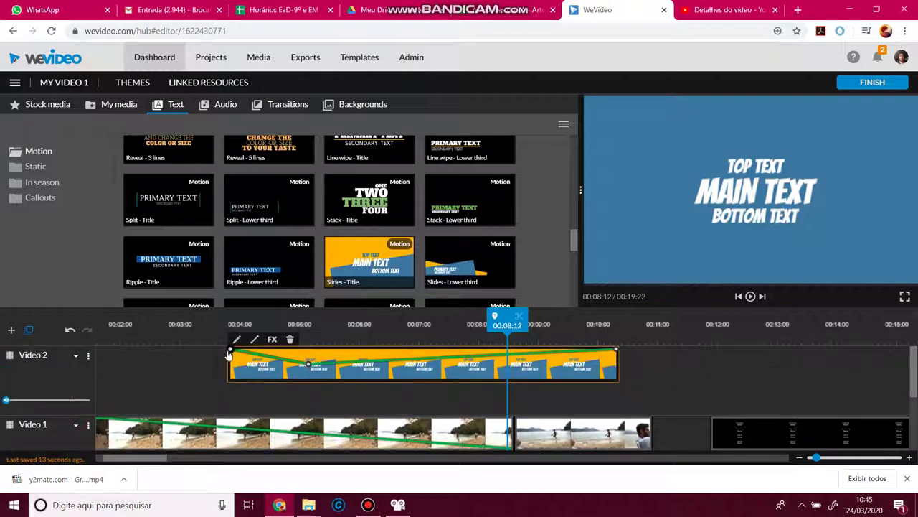
pyautogui.moveTo(231, 353); pyautogui.dragTo(231, 364)
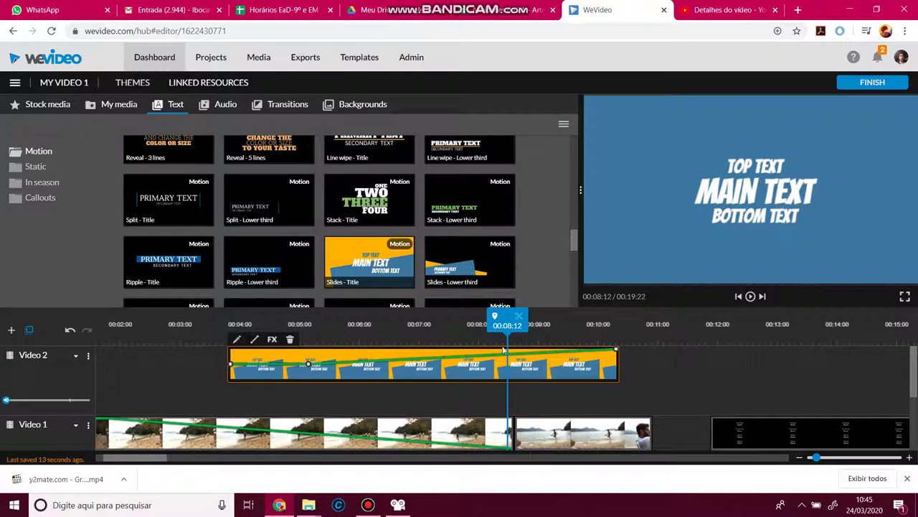
pyautogui.moveTo(617, 356); pyautogui.dragTo(614, 364)
pyautogui.click(310, 324)
pyautogui.moveTo(311, 324); pyautogui.dragTo(242, 324)
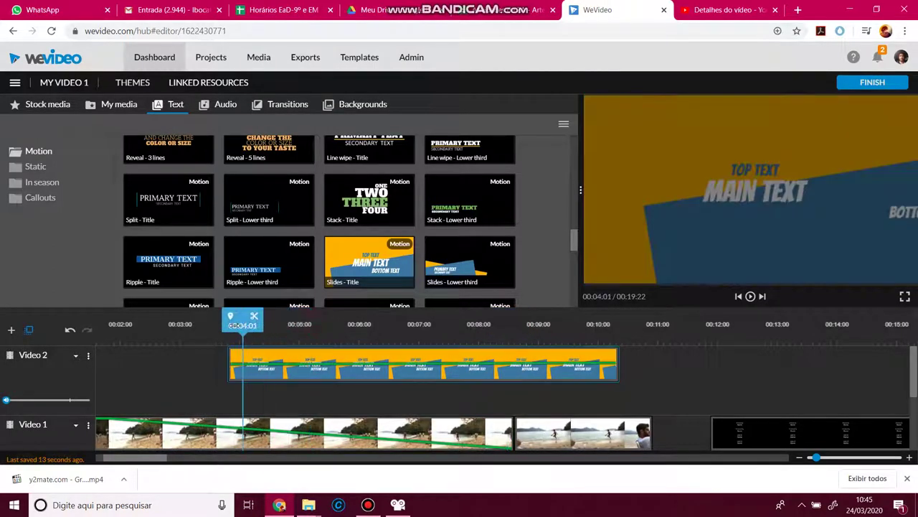
pyautogui.press('space')
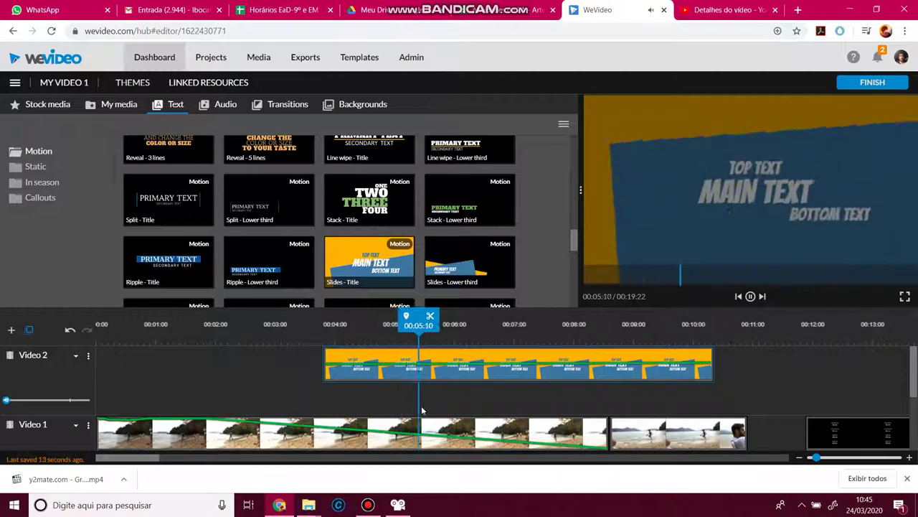
# Move the title clip on Video 2 earlier to start about 1.4 seconds into the timeline, and play the video.
pyautogui.moveTo(400, 434); pyautogui.dragTo(397, 396)
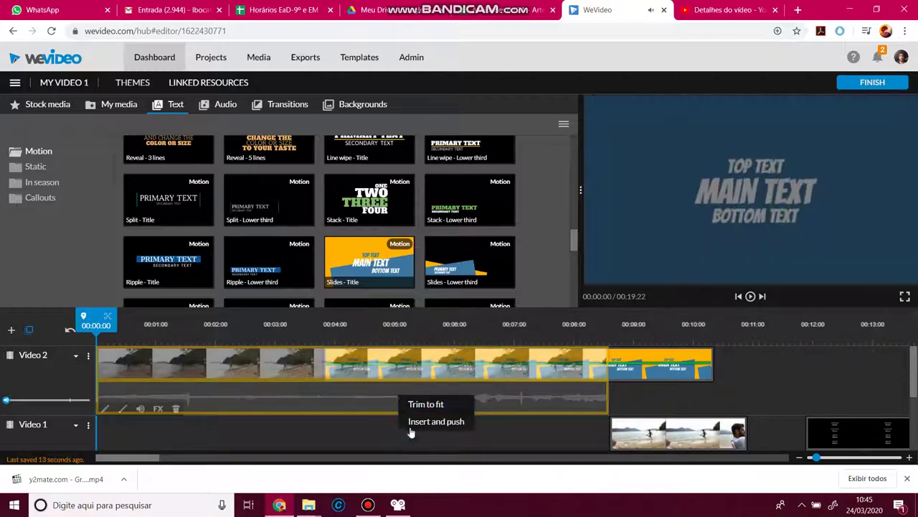
pyautogui.click(333, 406)
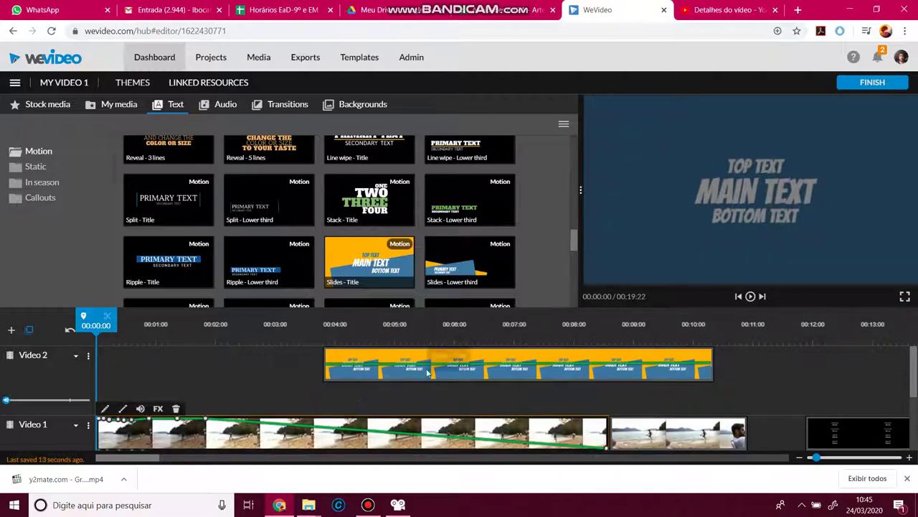
pyautogui.moveTo(419, 366); pyautogui.dragTo(275, 368)
pyautogui.press('space')
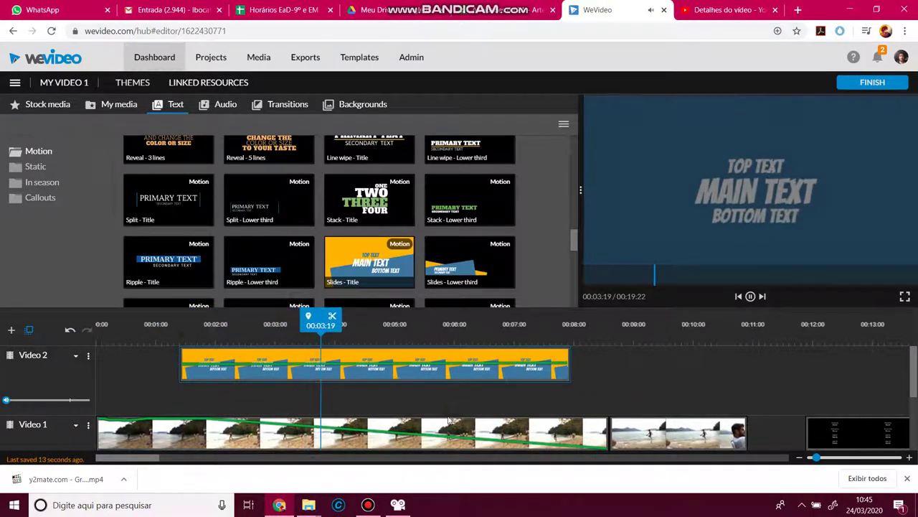
# Raise the opacity at the end of the first beach clip on Video 1 to full and preview it.
pyautogui.click(422, 432)
pyautogui.moveTo(611, 455); pyautogui.dragTo(591, 406)
pyautogui.press('space')
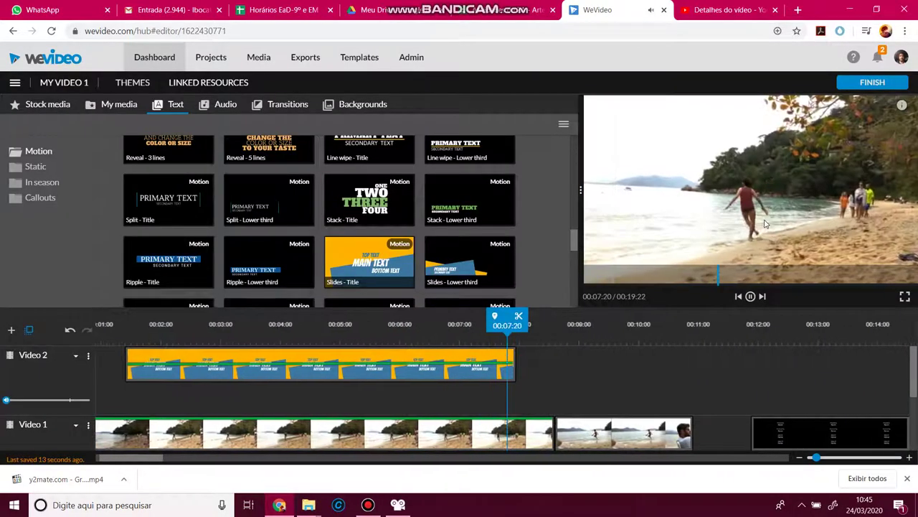
pyautogui.press('space')
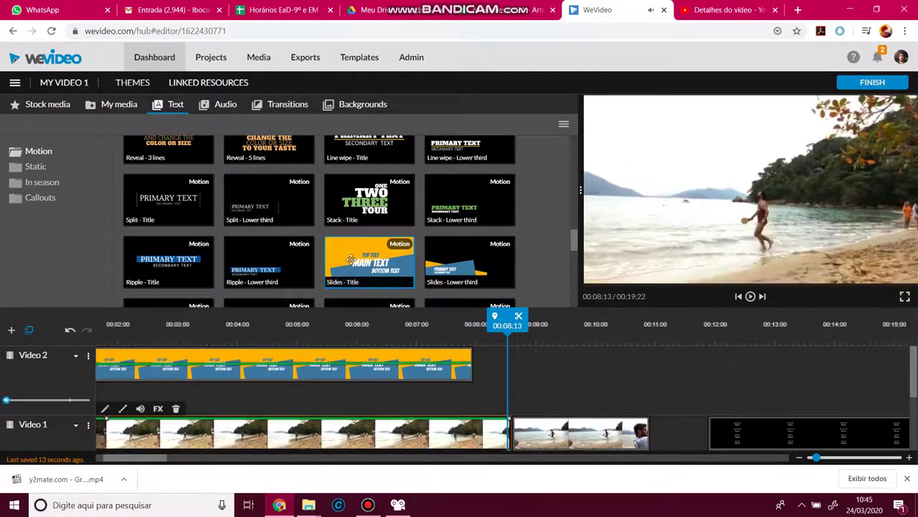
# Add the Splash sound effect from the Nature category to Audio 1 at 00:03:12 and play it back.
pyautogui.click(117, 108)
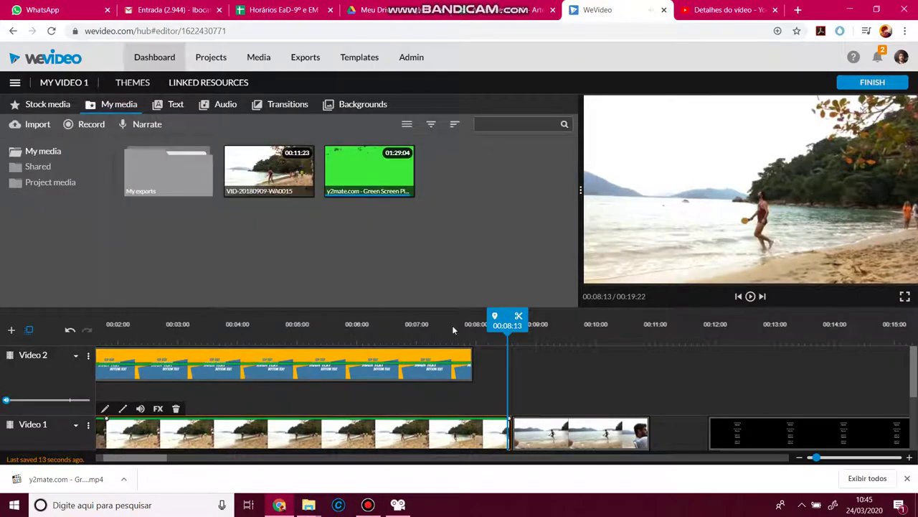
pyautogui.click(226, 105)
pyautogui.scroll(-2, 226, 379)
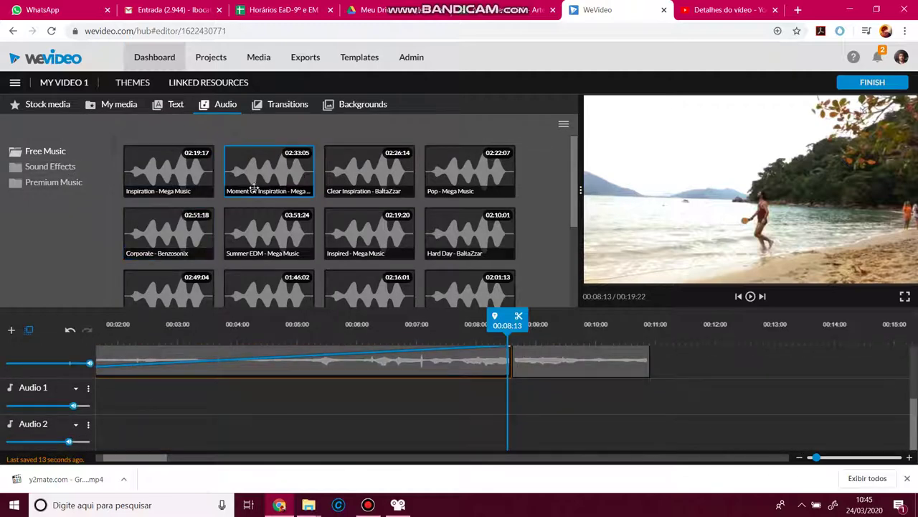
pyautogui.click(71, 172)
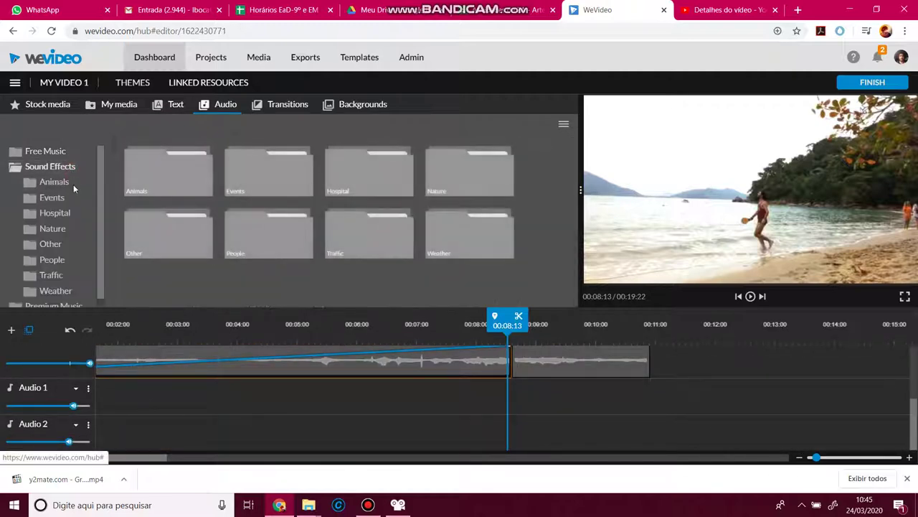
pyautogui.click(54, 229)
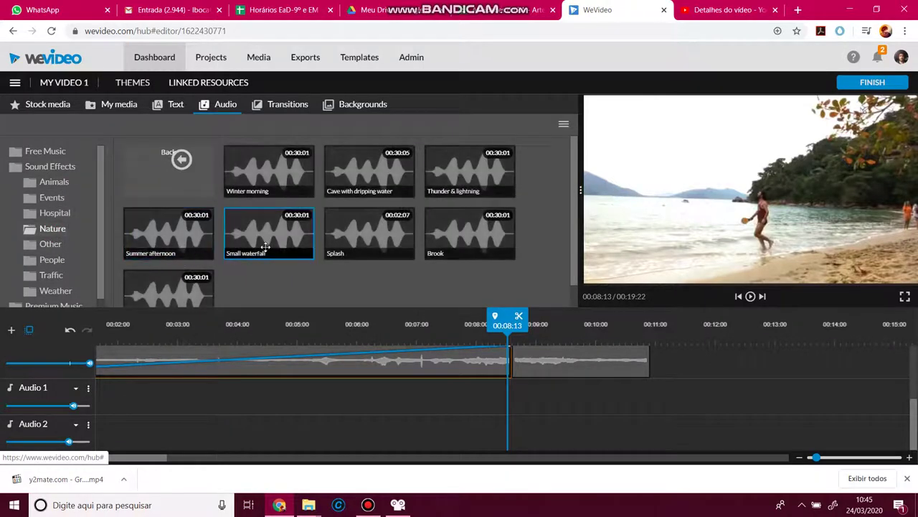
pyautogui.moveTo(354, 242); pyautogui.dragTo(224, 417)
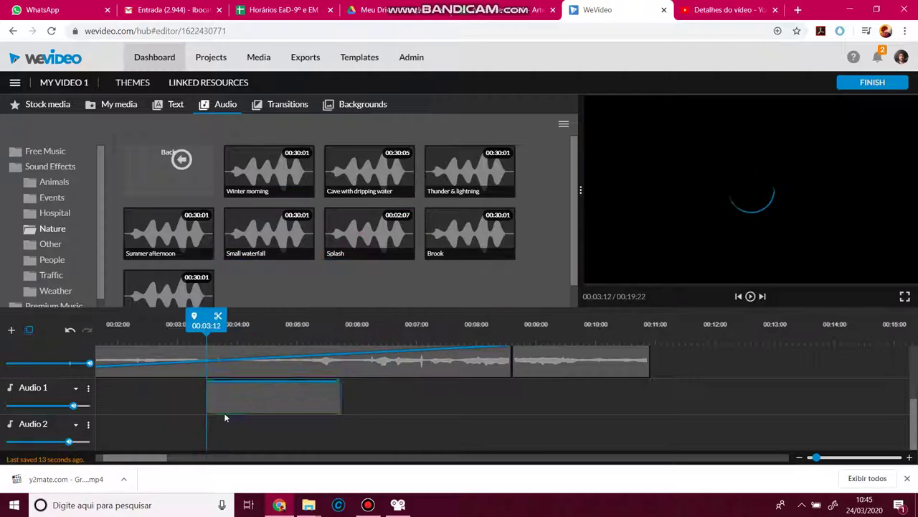
pyautogui.press('space')
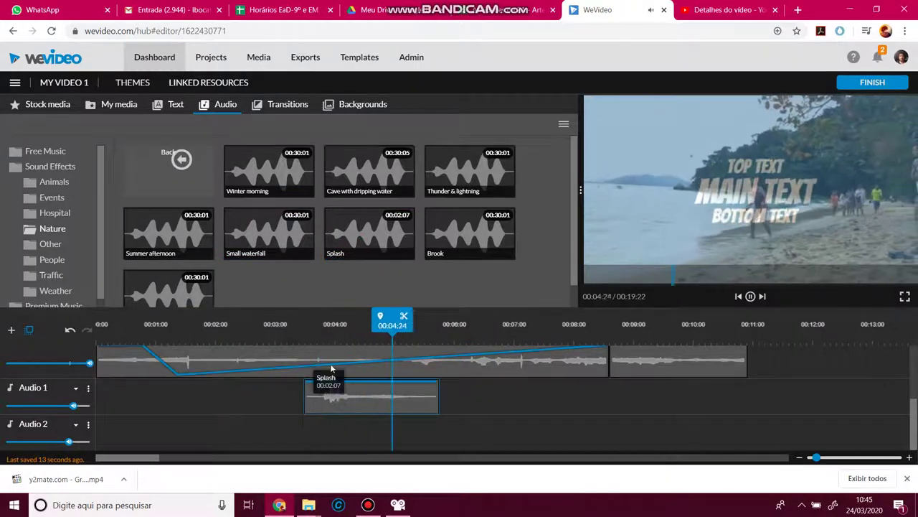
pyautogui.click(319, 324)
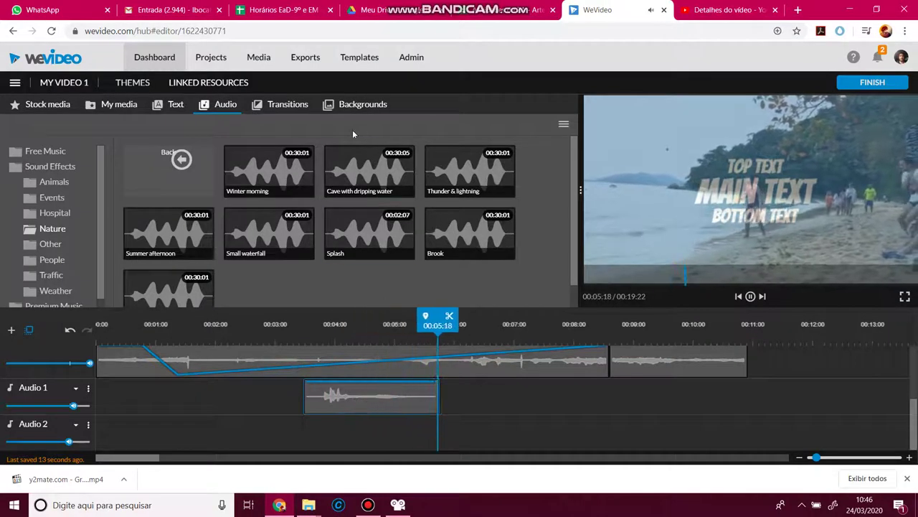
pyautogui.moveTo(303, 373)
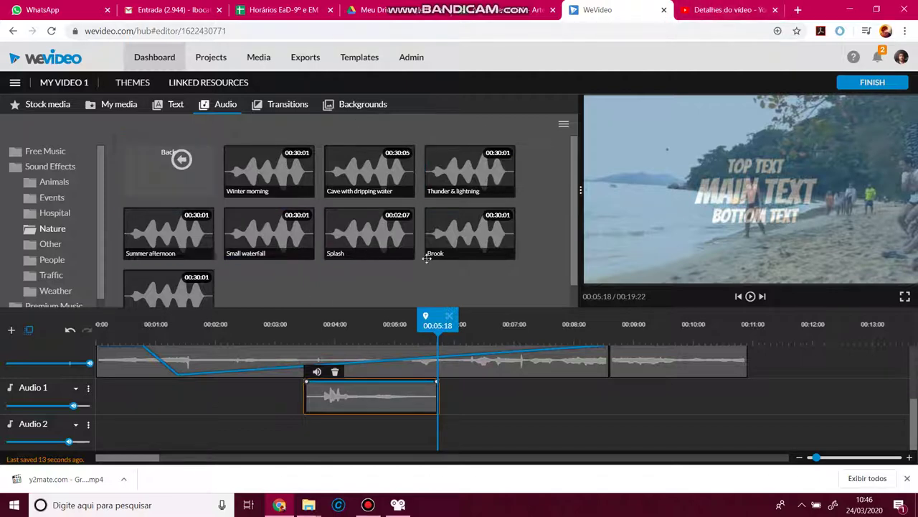
# Apply the JazzClub theme with its soundtrack, transitions and caption formatting, and preview the video and the theme music track.
pyautogui.click(115, 104)
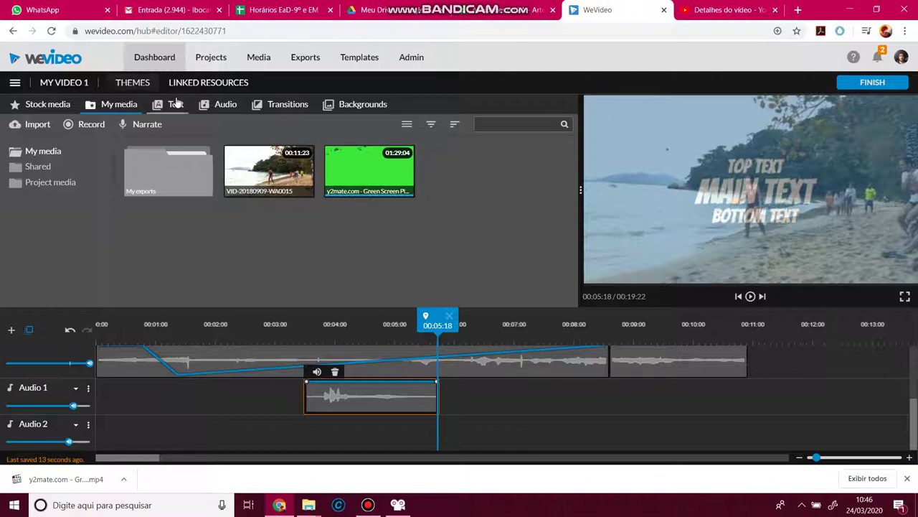
pyautogui.click(133, 83)
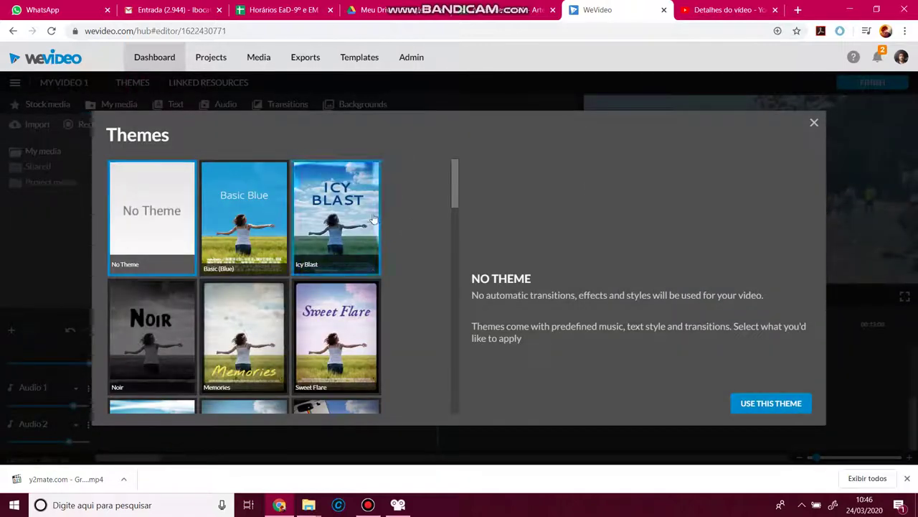
pyautogui.scroll(-10, 310, 307)
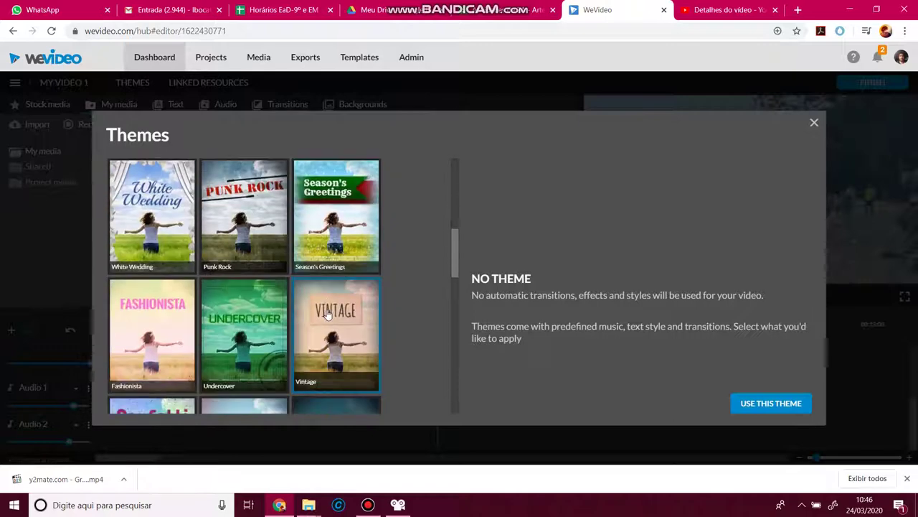
pyautogui.scroll(-3, 282, 330)
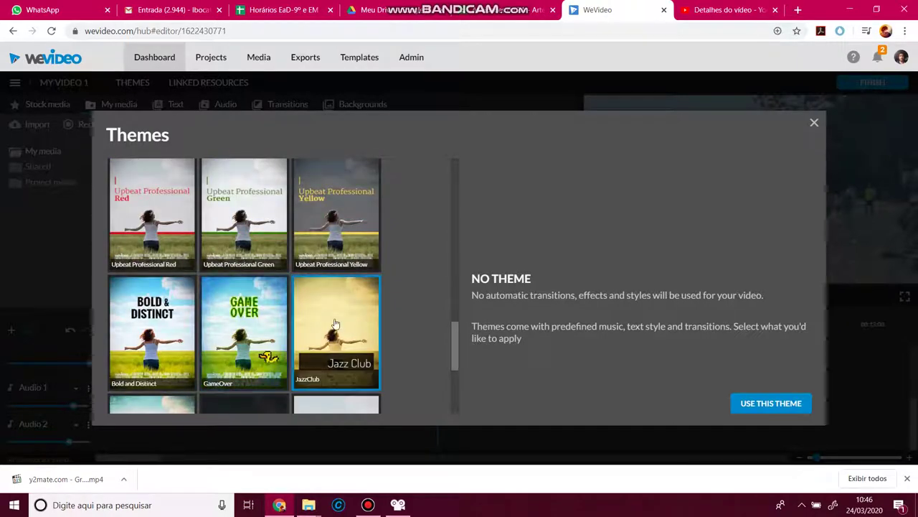
pyautogui.scroll(-3, 337, 330)
pyautogui.click(337, 209)
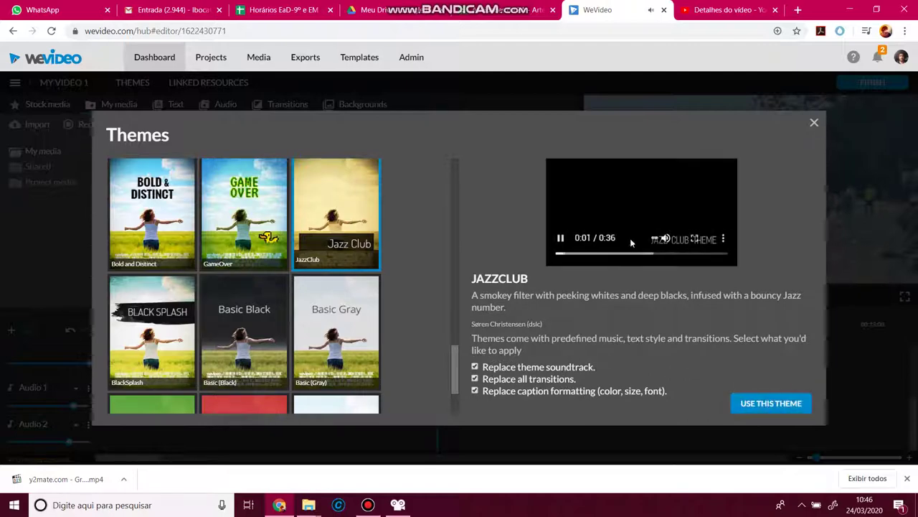
pyautogui.click(766, 404)
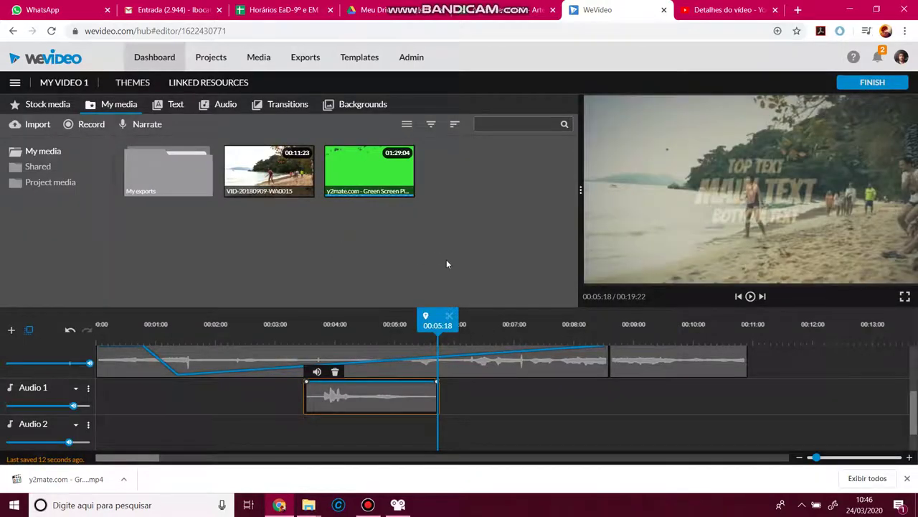
pyautogui.press('space')
pyautogui.scroll(-1, 236, 408)
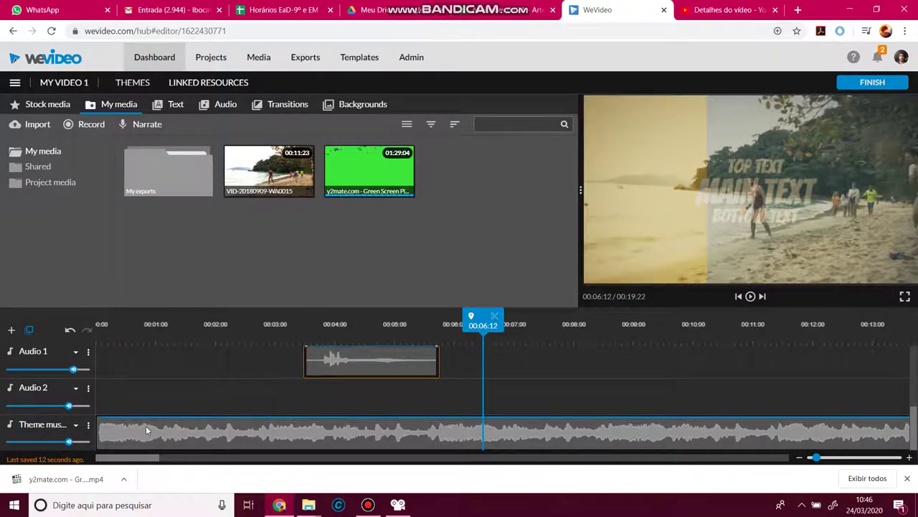
# Delete the title clip from the Video 2 track.
pyautogui.scroll(3, 498, 422)
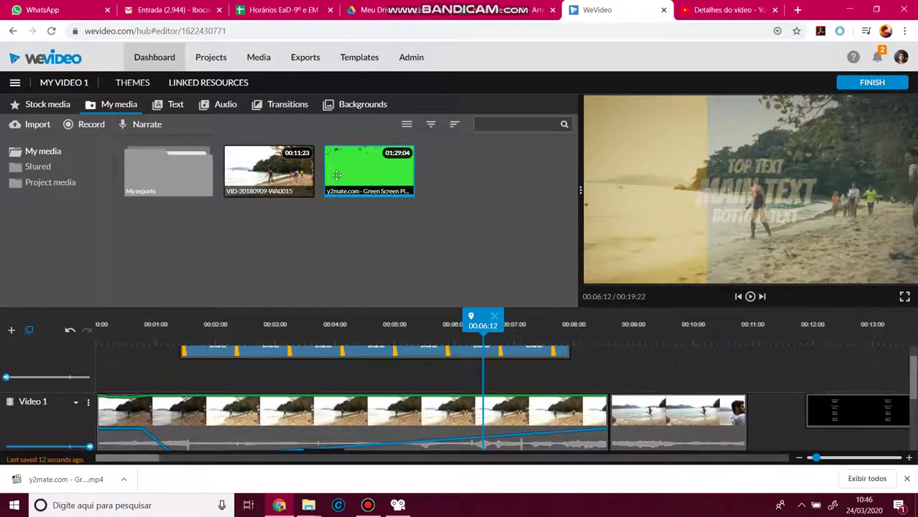
pyautogui.click(372, 353)
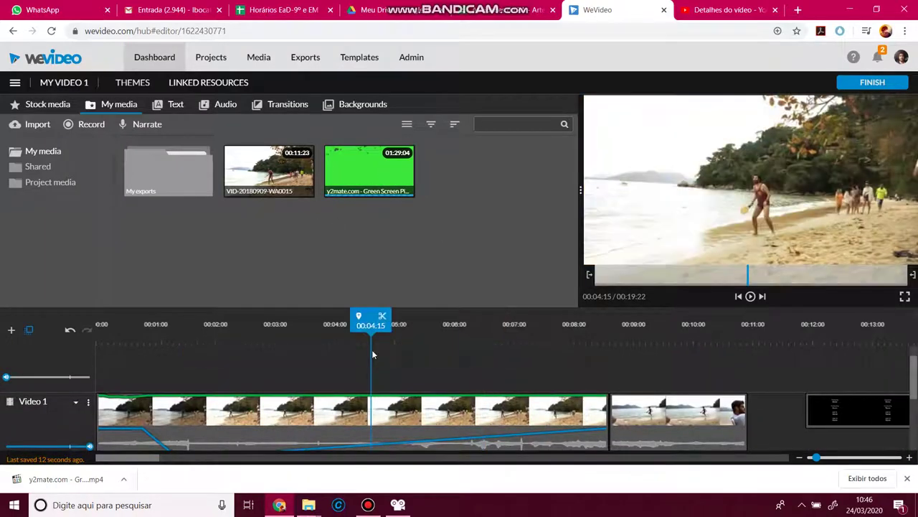
pyautogui.scroll(1, 395, 382)
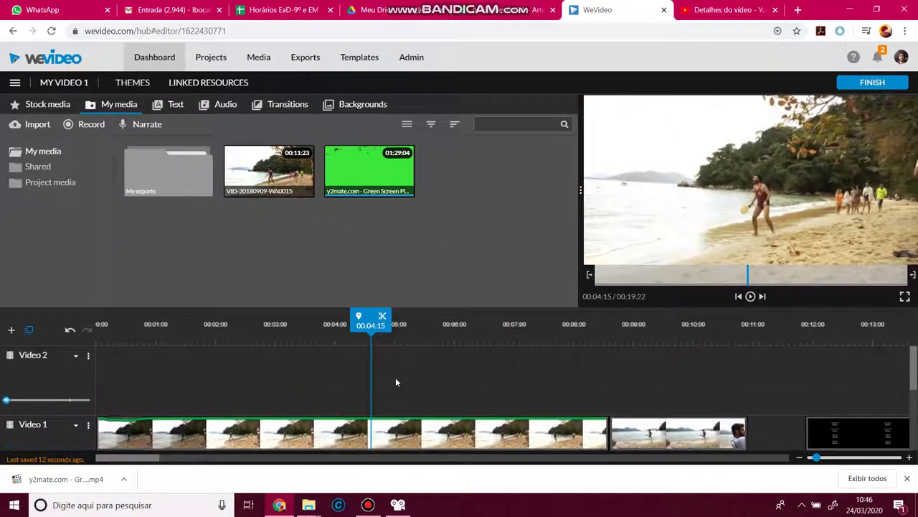
# Place a Parasol transition between the two beach clips on Video 1 and move the playhead to 00:07:01.
pyautogui.click(279, 107)
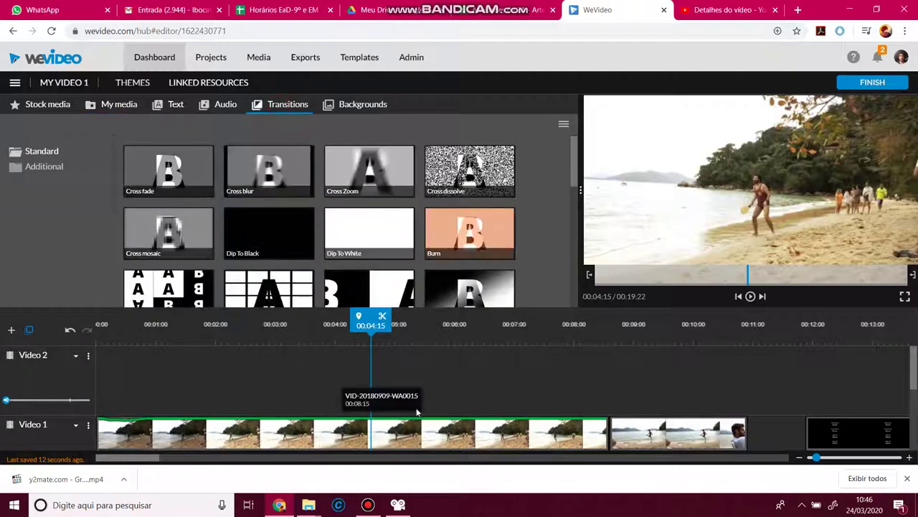
pyautogui.scroll(-4, 446, 277)
pyautogui.scroll(-2, 446, 278)
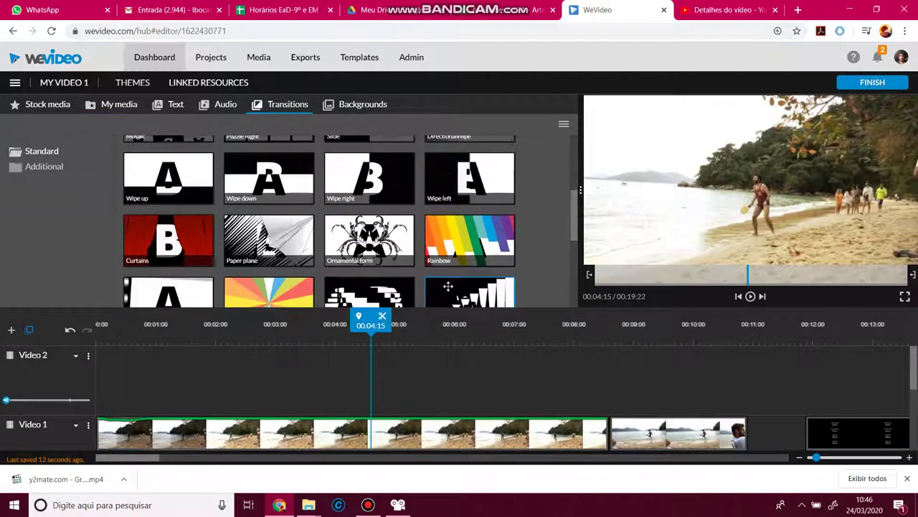
pyautogui.moveTo(272, 229); pyautogui.dragTo(606, 405)
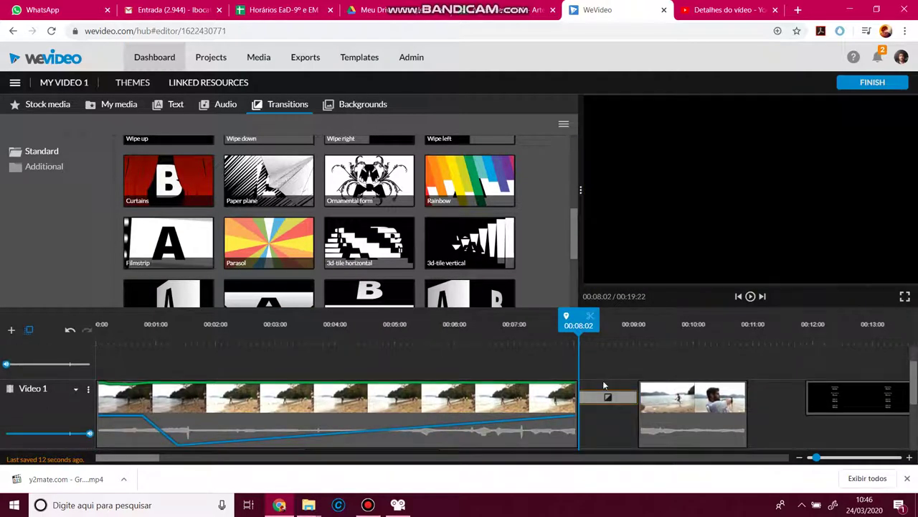
pyautogui.moveTo(578, 320); pyautogui.dragTo(507, 325)
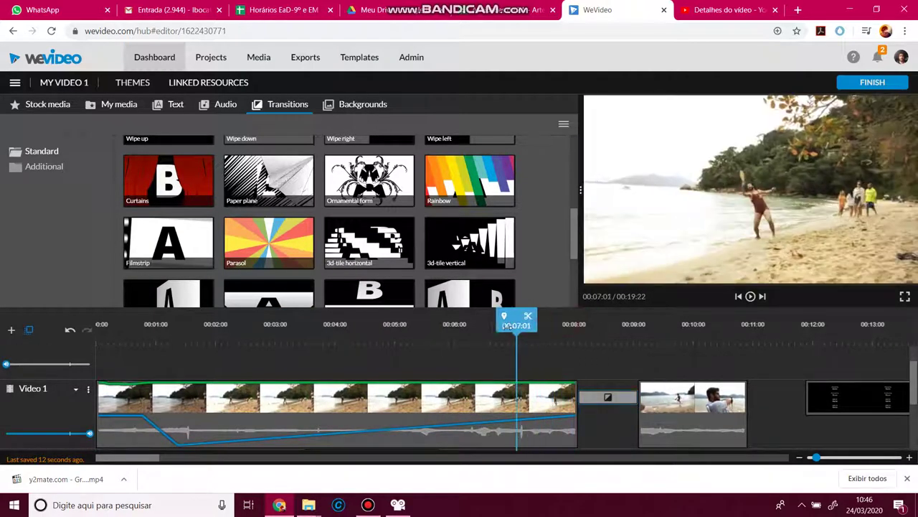
# Try a much longer duration for the Parasol transition and undo the change.
pyautogui.click(588, 402)
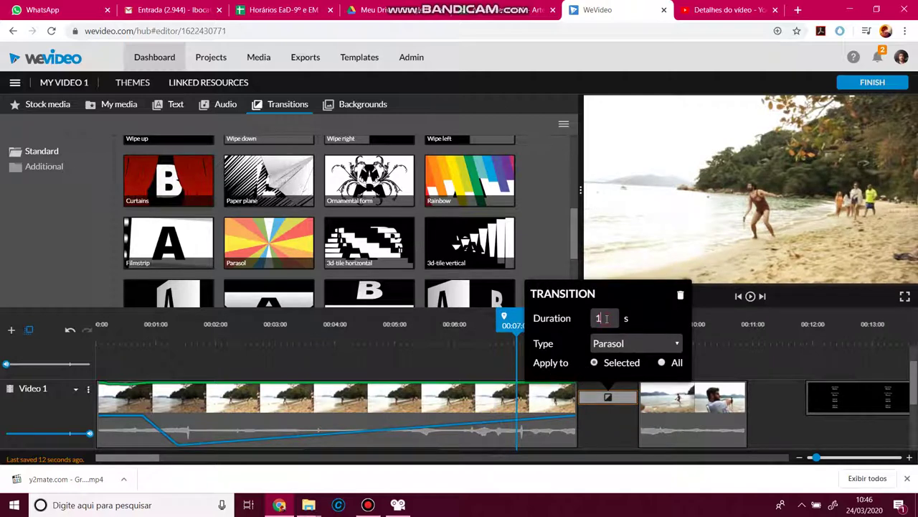
pyautogui.press('Return')
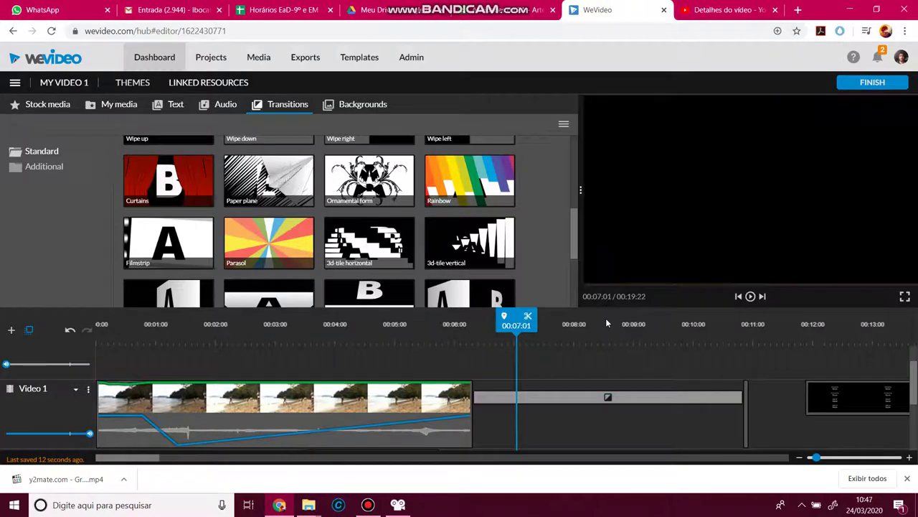
pyautogui.hotkey('ctrl', 'z')
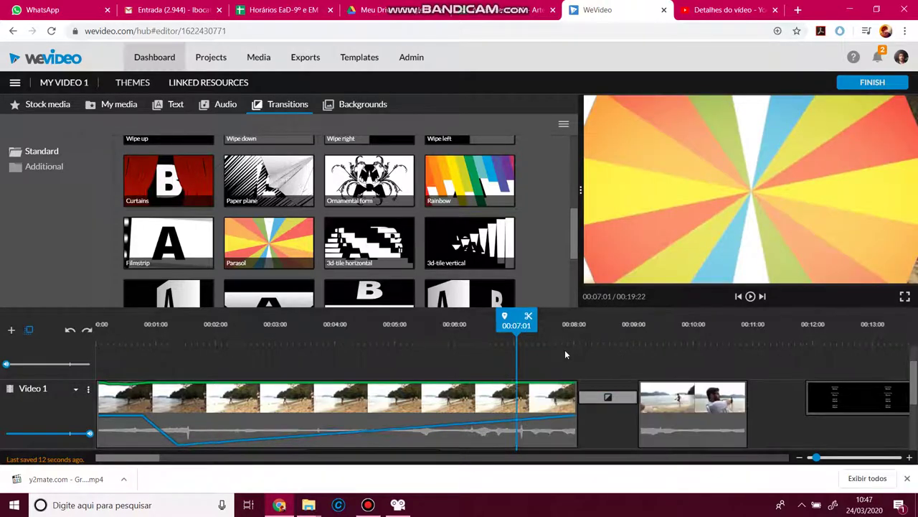
# Set the Parasol transition's duration to 0.5 s and play the video through it.
pyautogui.click(605, 399)
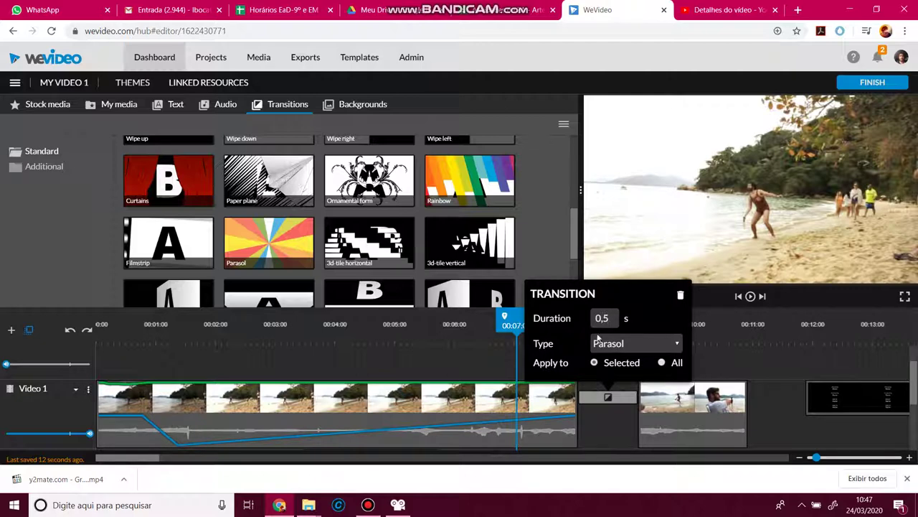
pyautogui.press('Return')
pyautogui.press('space')
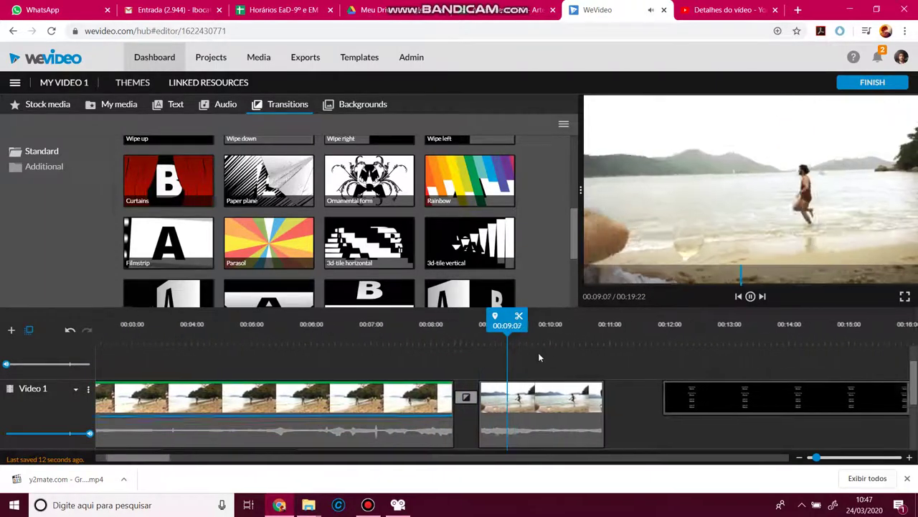
# Lengthen the Parasol transition to about 2 seconds and play the video from shortly before it.
pyautogui.click(455, 397)
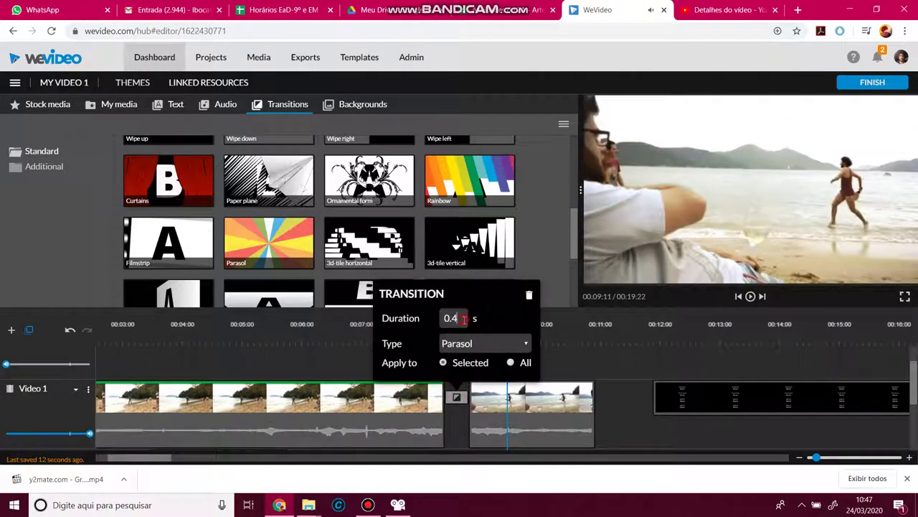
pyautogui.moveTo(464, 320); pyautogui.dragTo(429, 322)
pyautogui.press('Return')
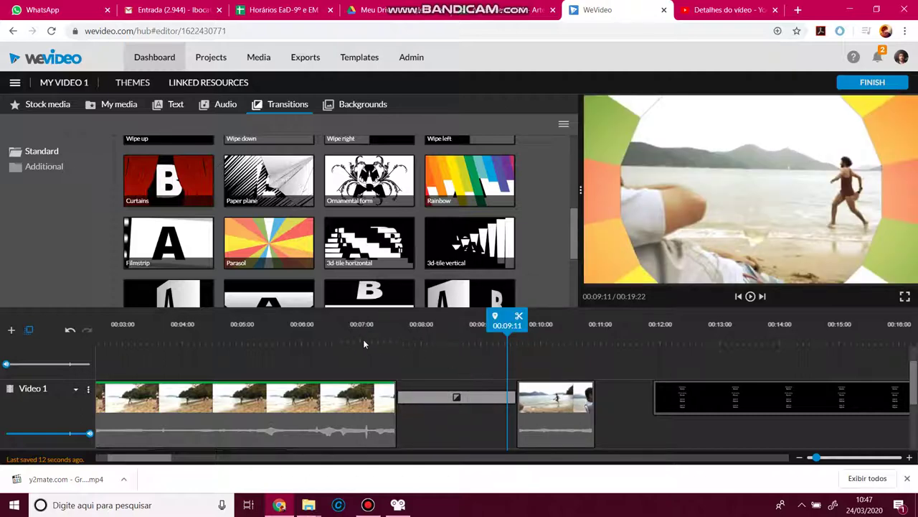
pyautogui.click(354, 332)
pyautogui.press('space')
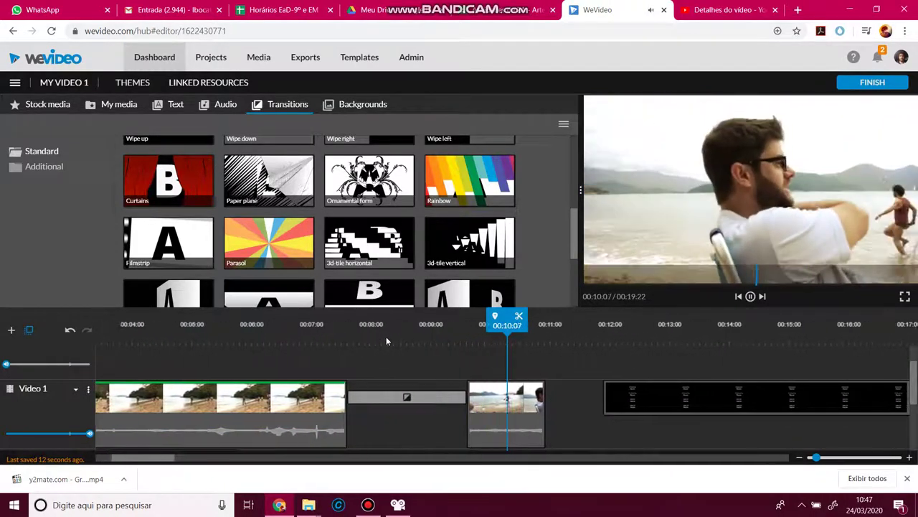
# Place the green screen clip from My media on Video 2, starting at 00:00:18.
pyautogui.click(123, 105)
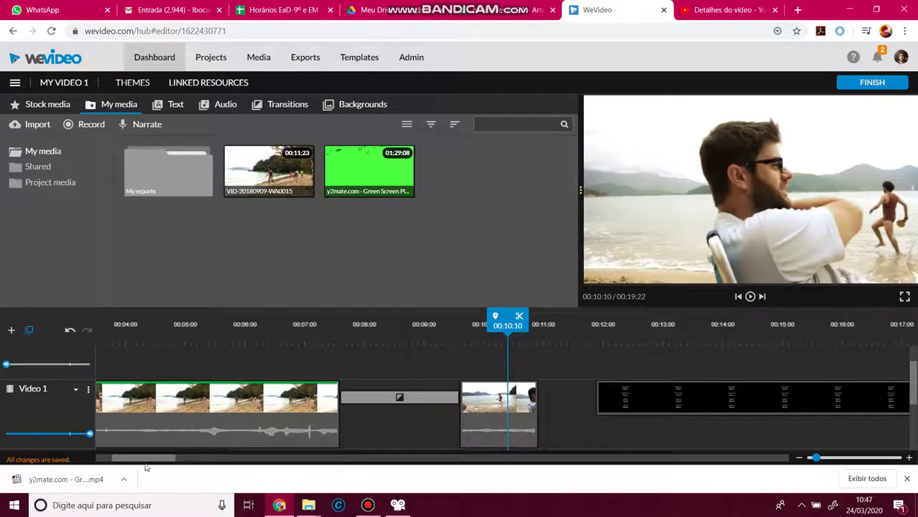
pyautogui.moveTo(137, 459); pyautogui.dragTo(123, 459)
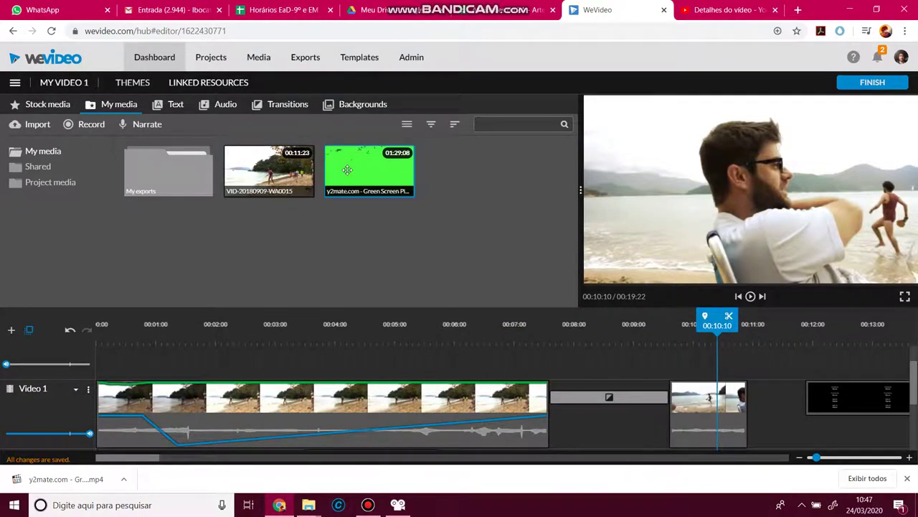
pyautogui.moveTo(348, 171); pyautogui.dragTo(157, 366)
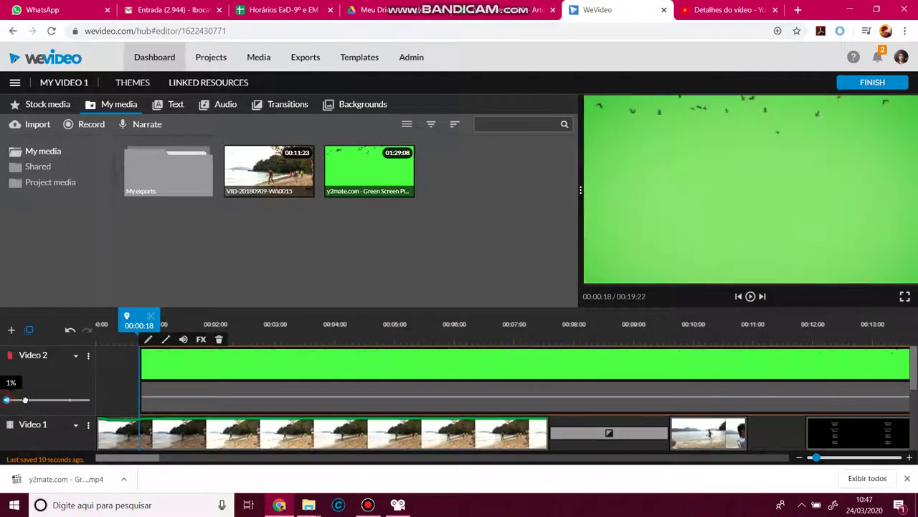
# Raise the Video 2 track volume to maximum, play the green screen clip to hear its sound, and mute the track again.
pyautogui.moveTo(25, 400); pyautogui.dragTo(89, 400)
pyautogui.press('space')
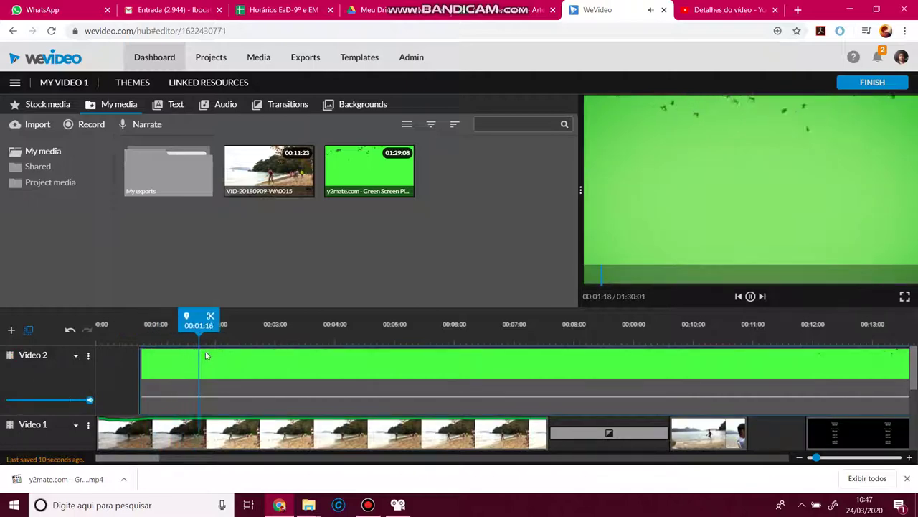
pyautogui.click(206, 355)
pyautogui.moveTo(89, 399); pyautogui.dragTo(6, 400)
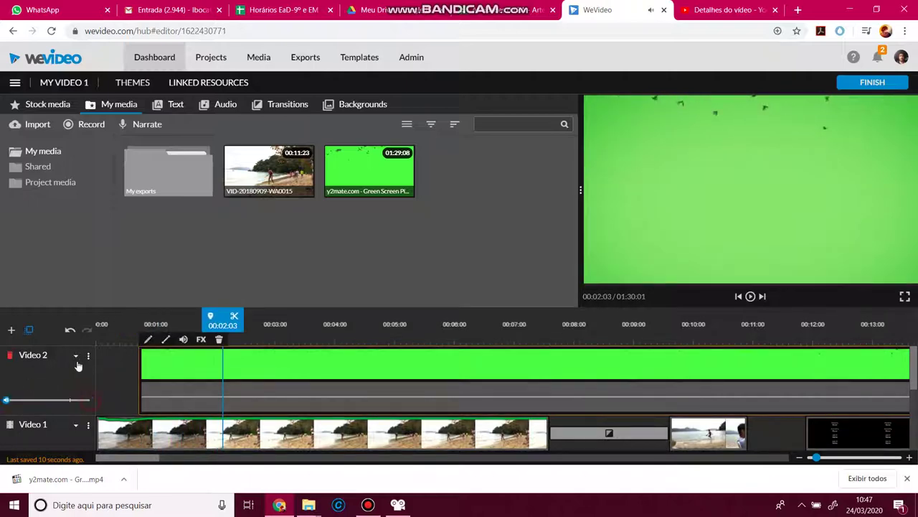
# Reduce the Video 2 track to its smallest display height.
pyautogui.click(75, 355)
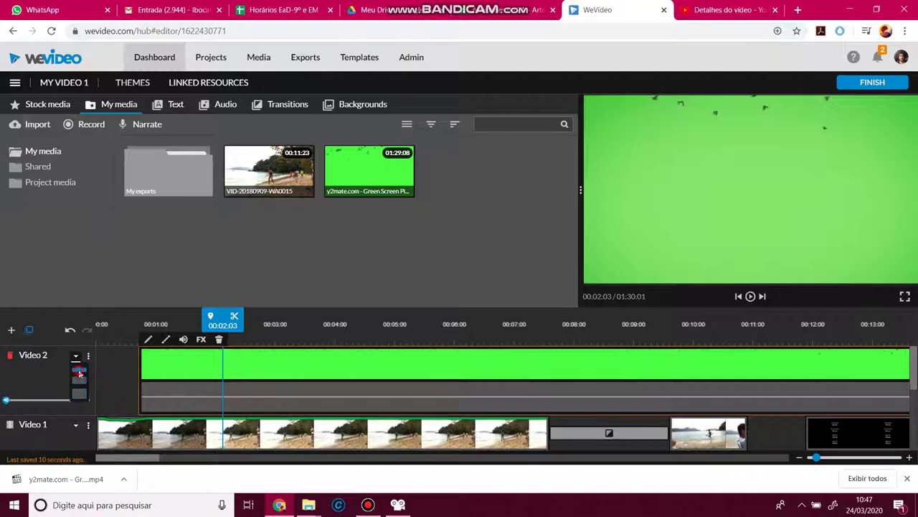
pyautogui.click(79, 372)
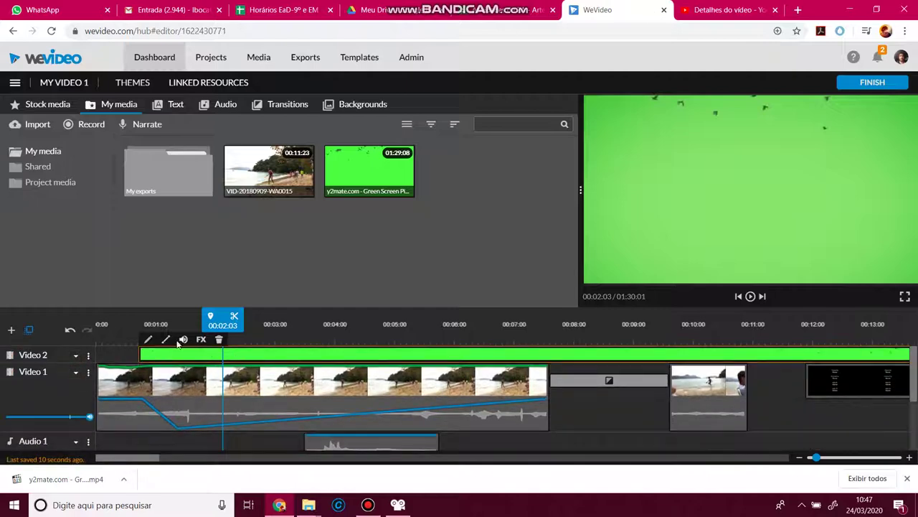
# Open the Green Screen Pigeons clip's settings and key out its green background by sampling colour 3de73d from the preview.
pyautogui.doubleClick(193, 355)
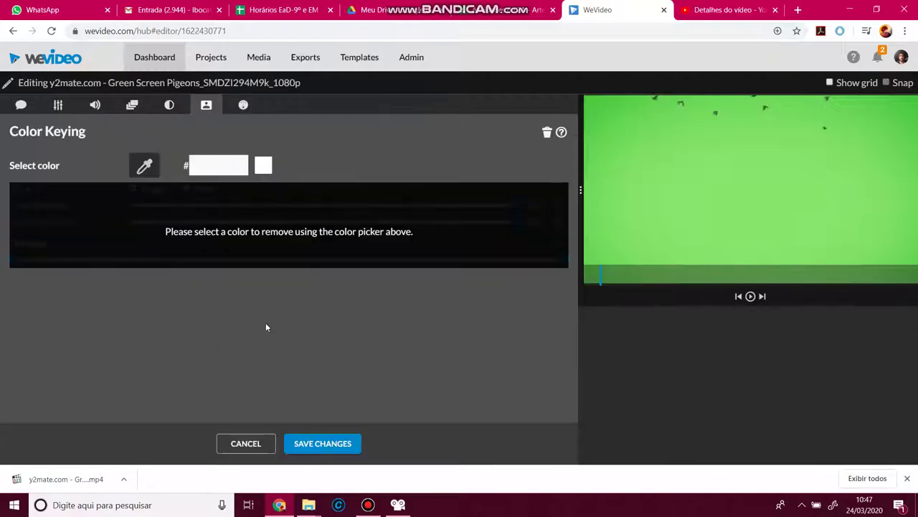
pyautogui.click(58, 105)
pyautogui.click(23, 105)
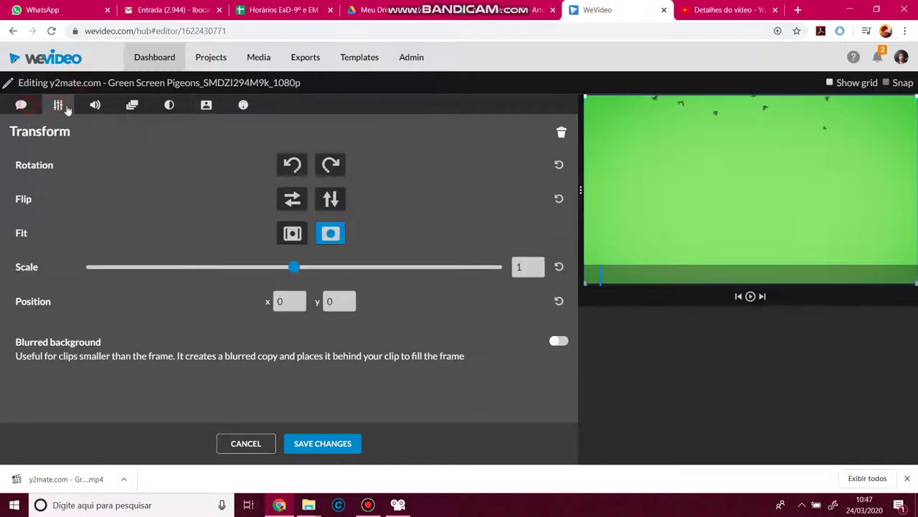
pyautogui.click(132, 106)
pyautogui.click(170, 107)
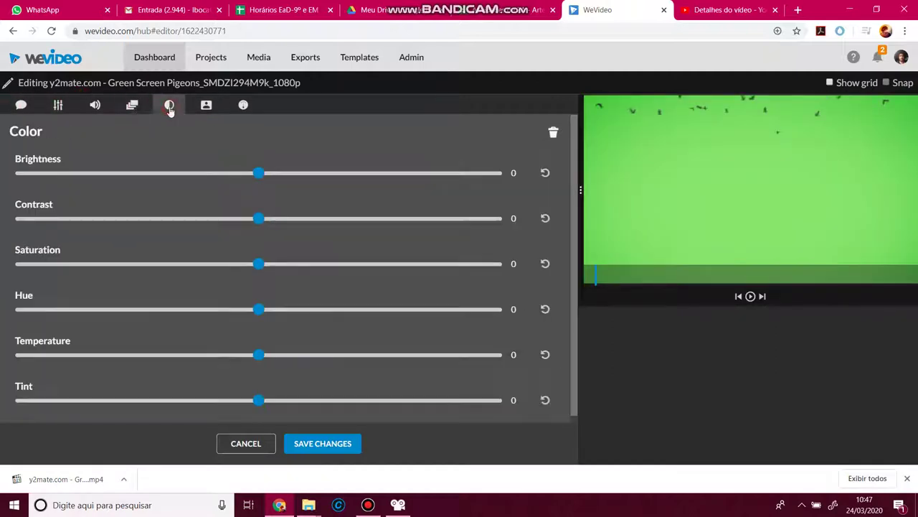
pyautogui.click(206, 107)
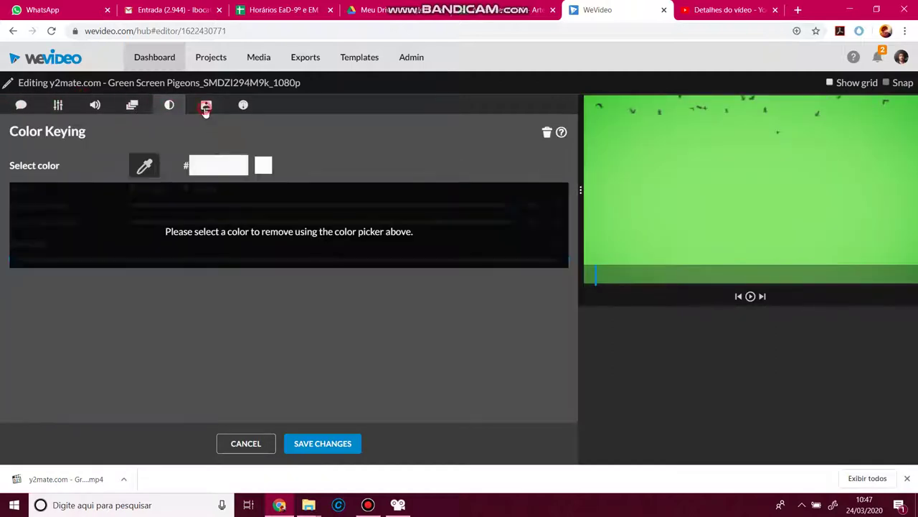
pyautogui.click(145, 167)
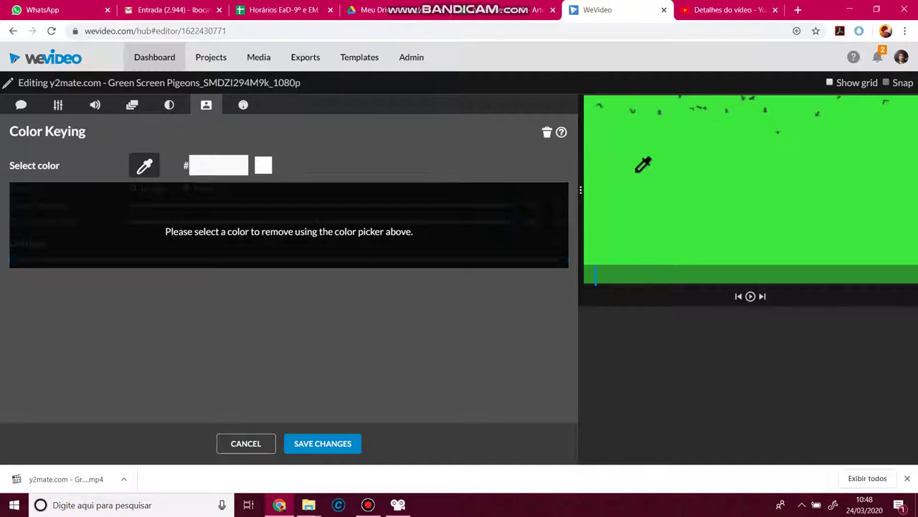
pyautogui.click(699, 180)
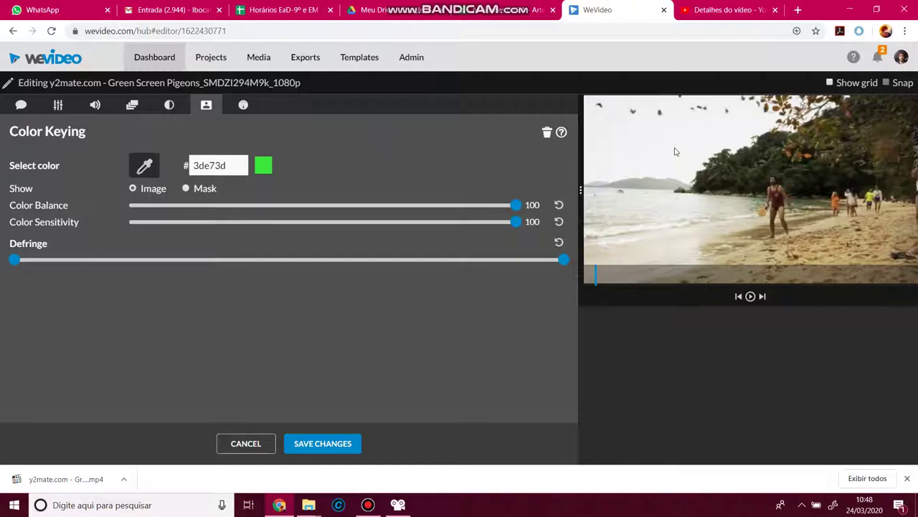
# Play the keyed pigeons over the beach footage, check a further point of the clip and return near its start.
pyautogui.click(750, 297)
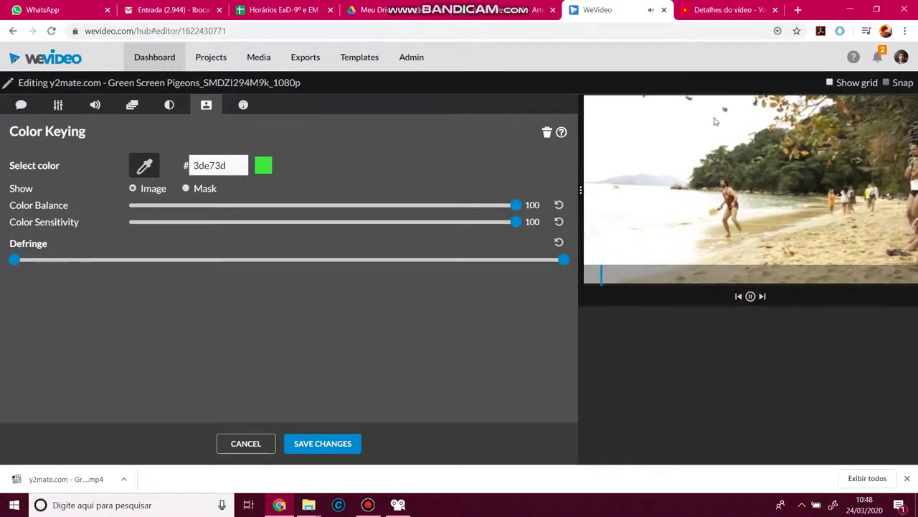
pyautogui.click(750, 296)
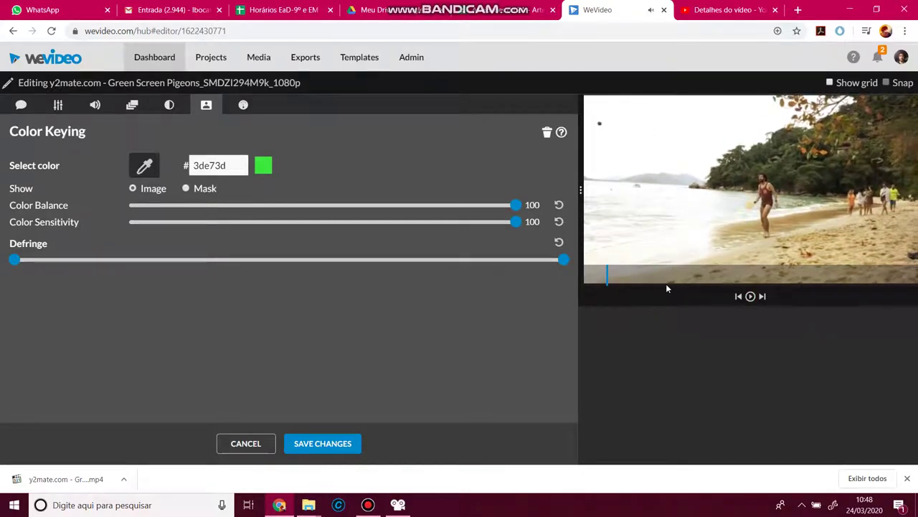
pyautogui.click(695, 274)
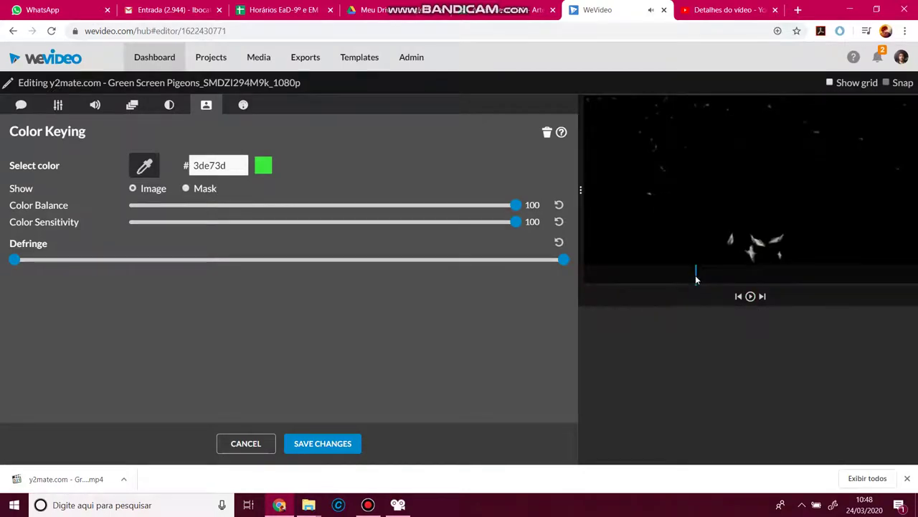
pyautogui.click(599, 285)
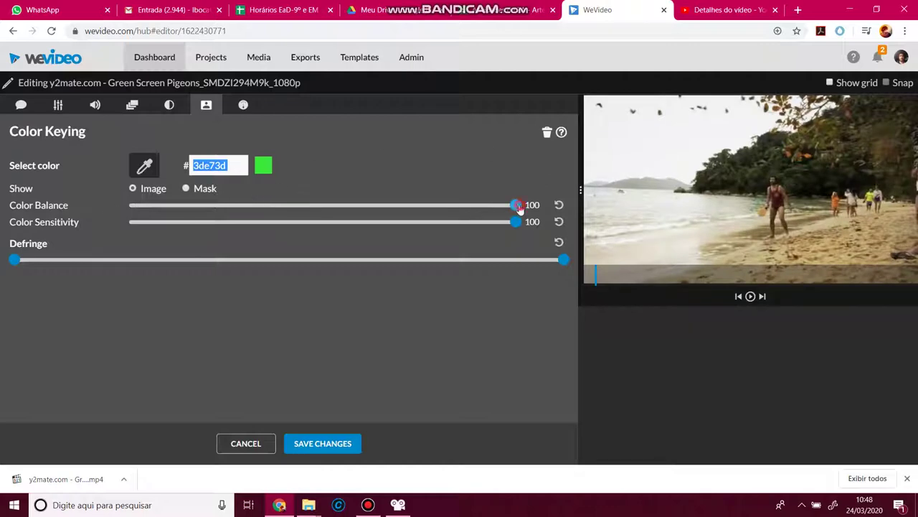
# Try lower Color Balance and Color Sensitivity values, including sensitivity 27, restore both to 100 and test both ends of the Defringe range.
pyautogui.moveTo(517, 206); pyautogui.dragTo(180, 232)
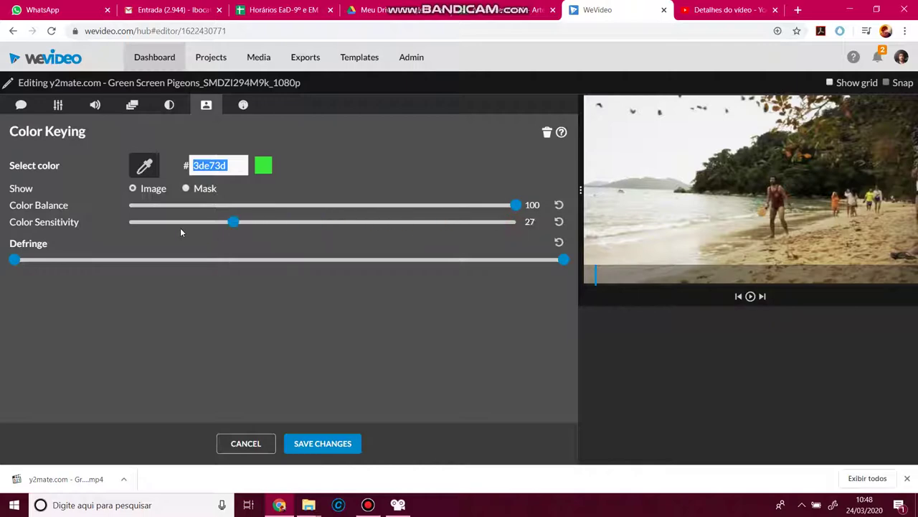
pyautogui.click(555, 221)
pyautogui.moveTo(20, 262)
pyautogui.mouseDown()
pyautogui.moveTo(295, 274)
pyautogui.moveTo(14, 263)
pyautogui.mouseUp()
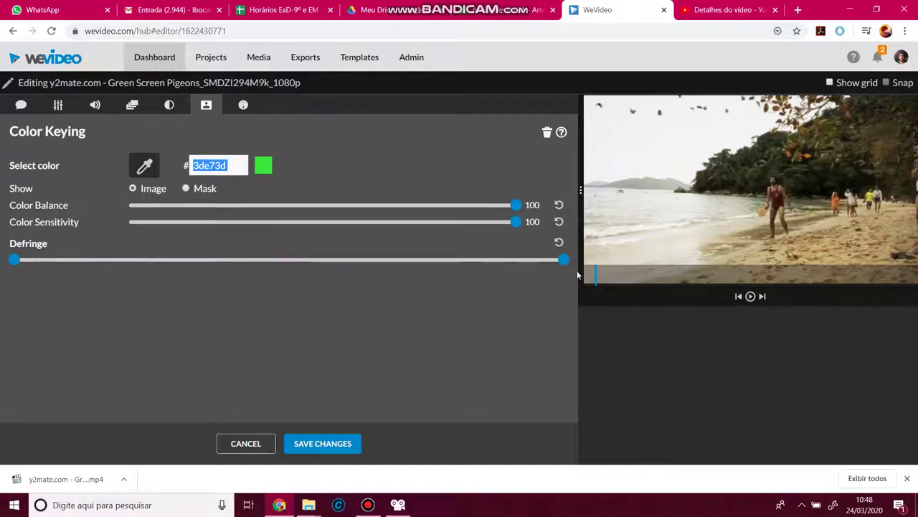
pyautogui.moveTo(563, 262)
pyautogui.mouseDown()
pyautogui.moveTo(96, 266)
pyautogui.moveTo(567, 263)
pyautogui.mouseUp()
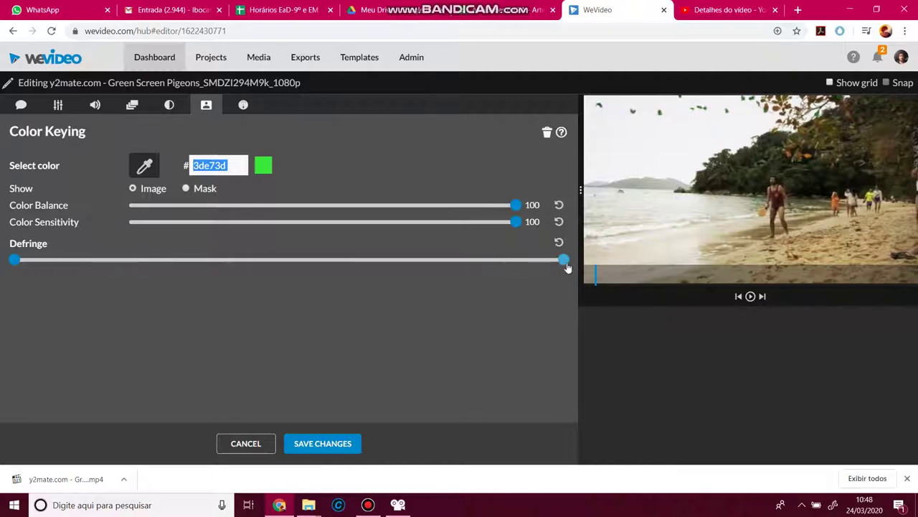
# Play the keyed clip in the preview and discard the clip's unsaved colour keying changes.
pyautogui.click(751, 298)
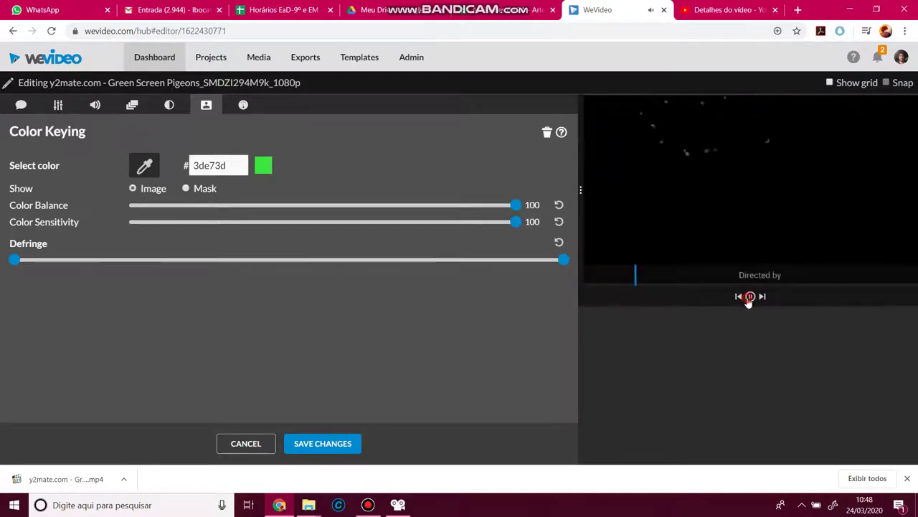
pyautogui.click(257, 443)
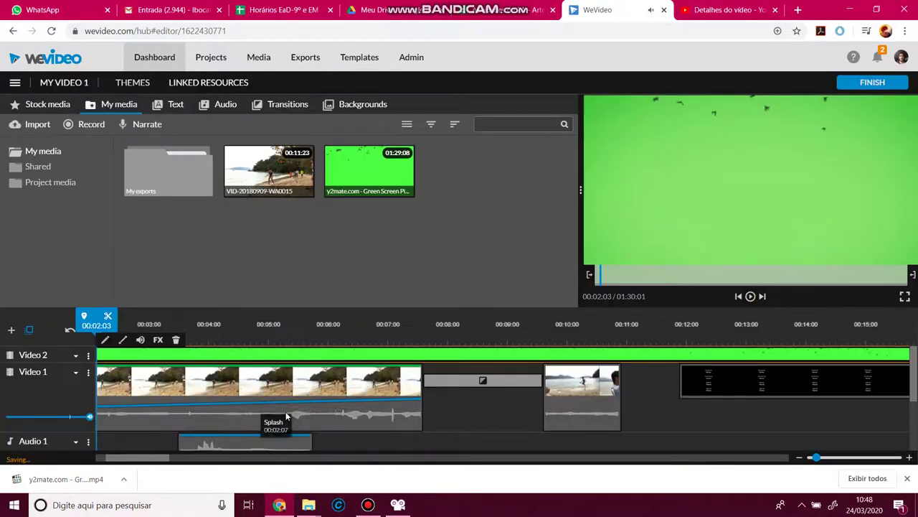
# Switch to Stop Motion Studio to show its project list.
pyautogui.click(402, 506)
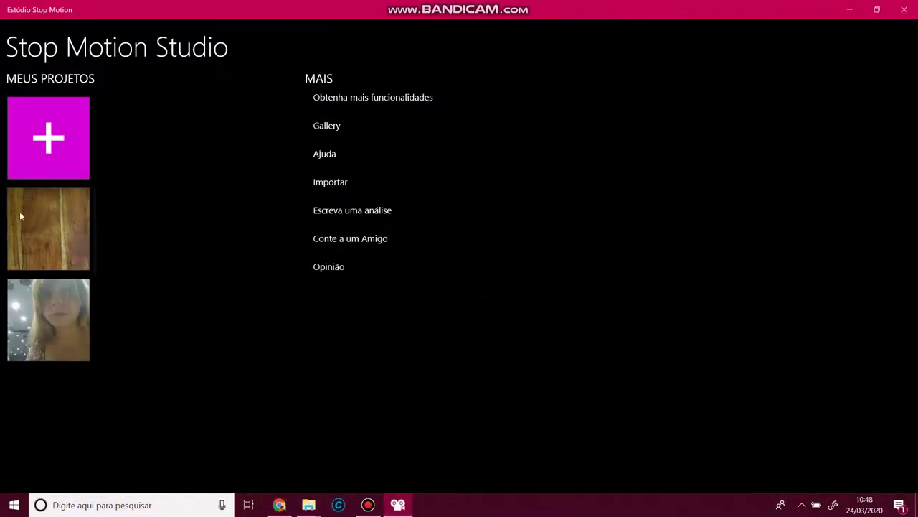